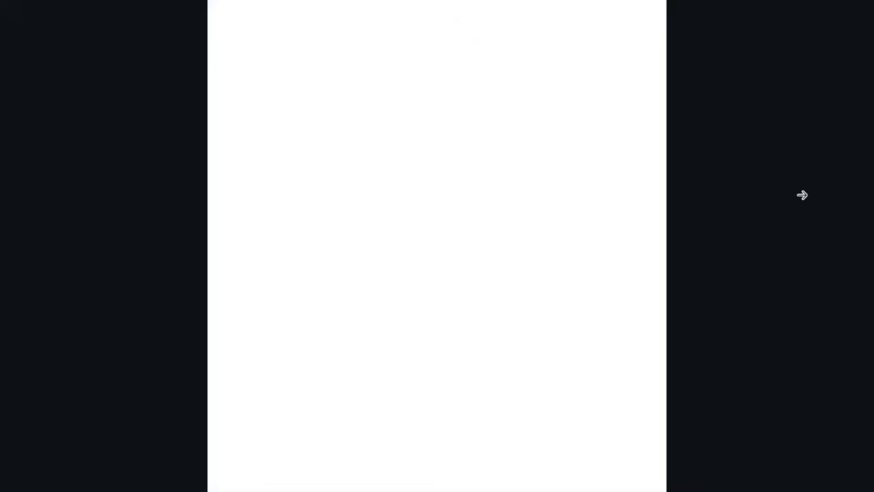
# Search Google for "kdp interior margins" and open the Kindle Direct Publishing help page "Set Trim Size, Bleed, and Margins".
pyautogui.click(777, 187)
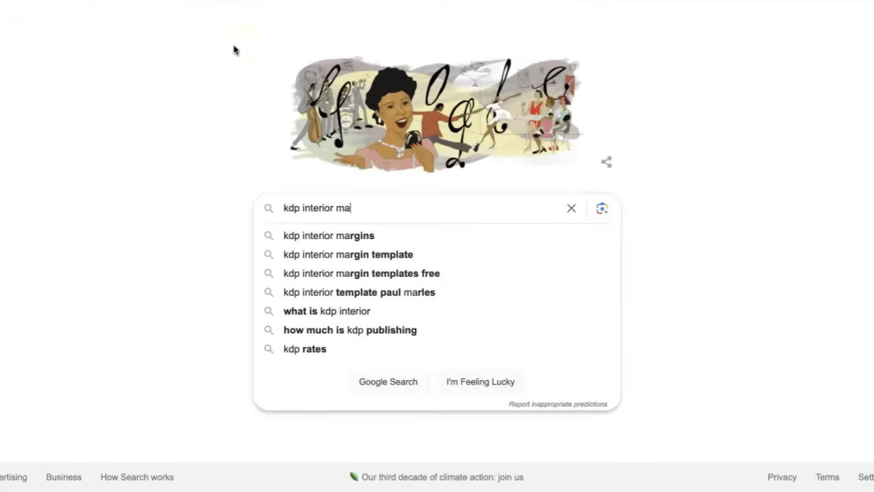
pyautogui.click(390, 208)
pyautogui.write('rgins')
pyautogui.press('Return')
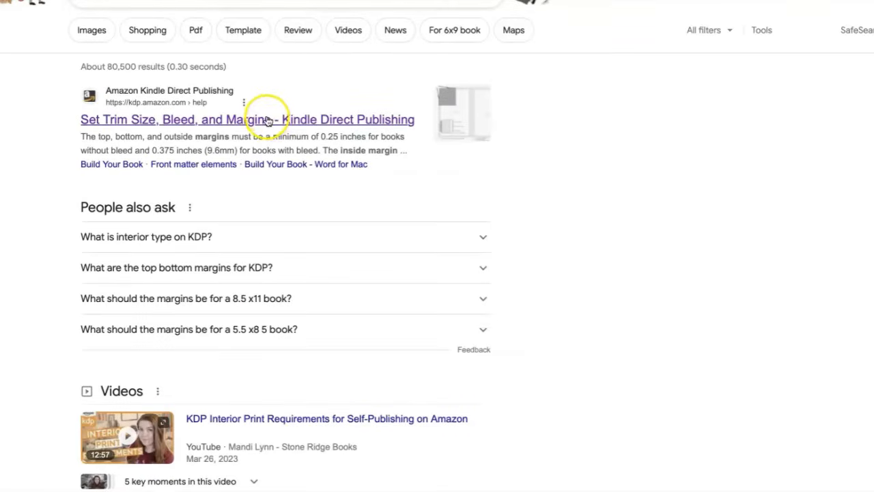
pyautogui.click(271, 121)
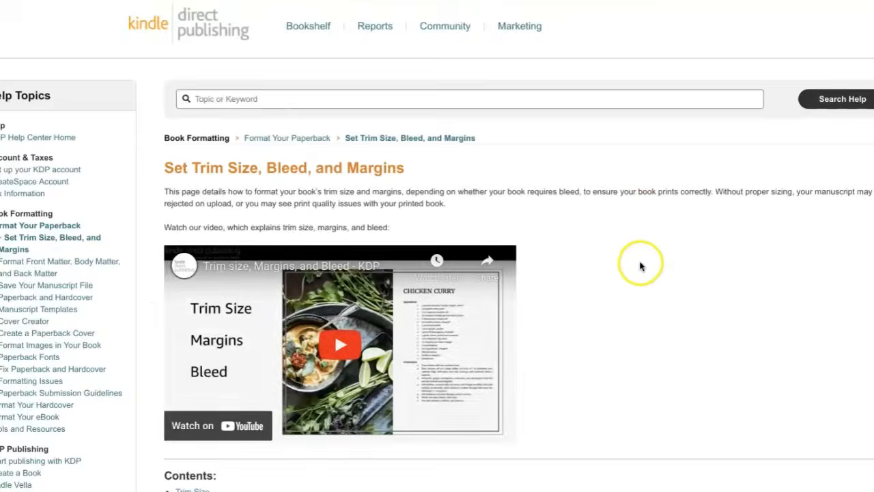
# Expand the kdp.amazon.com trim size specifications and find the 8.5" x 11" paperback row.
pyautogui.scroll(-1, 659, 277)
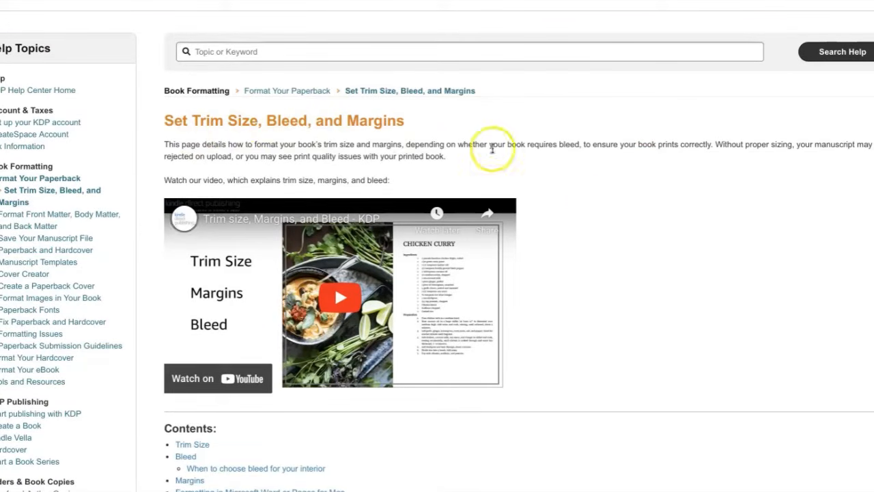
pyautogui.scroll(-8, 642, 219)
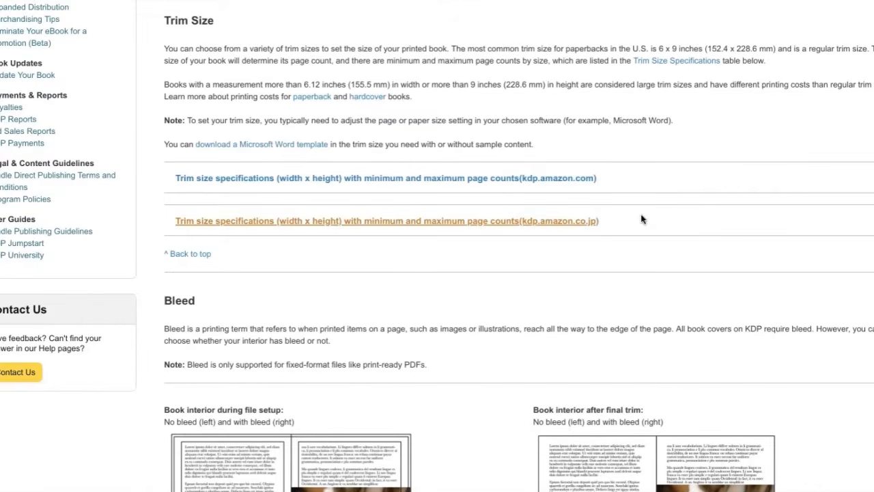
pyautogui.click(585, 180)
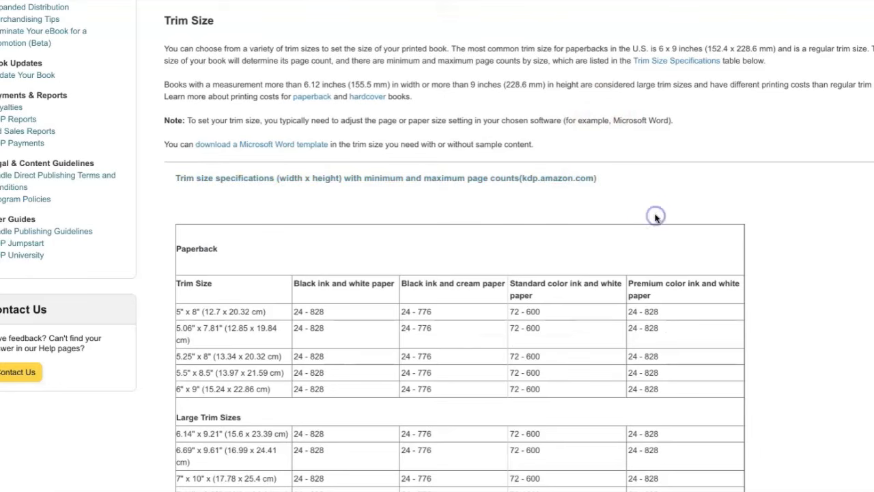
pyautogui.scroll(-3, 656, 219)
pyautogui.scroll(-1, 656, 217)
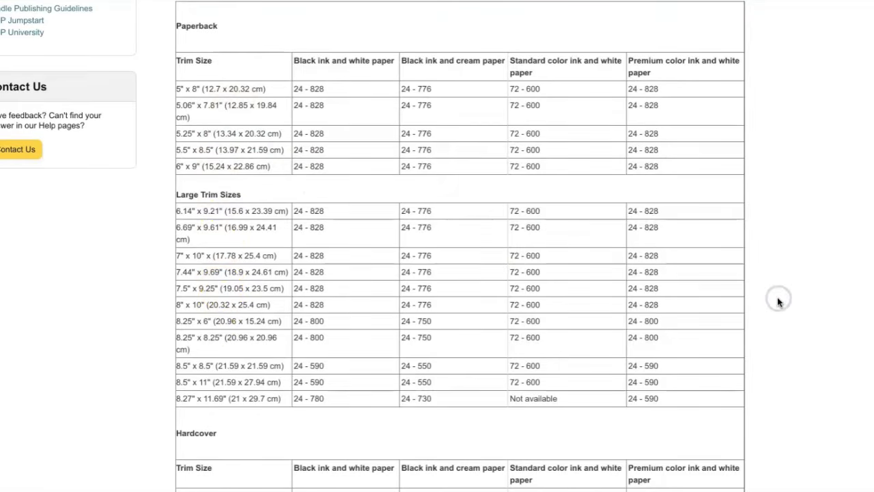
pyautogui.scroll(-1, 778, 300)
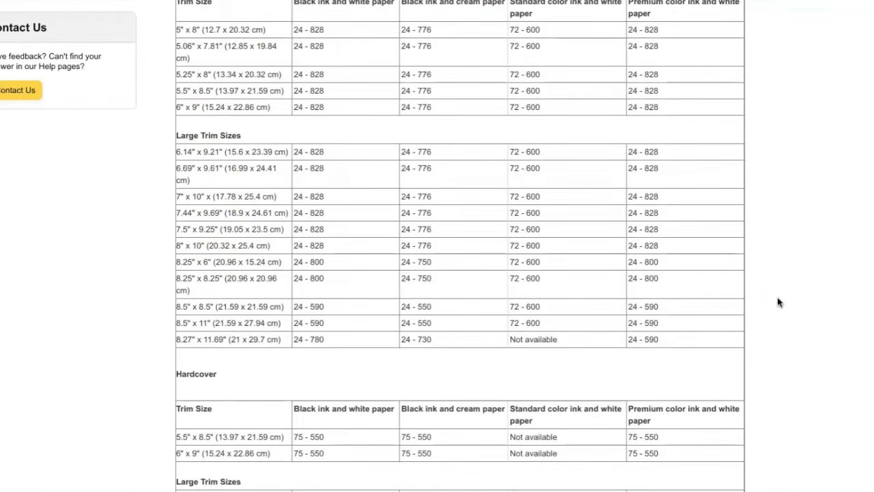
pyautogui.scroll(-1, 779, 302)
pyautogui.scroll(-1, 778, 302)
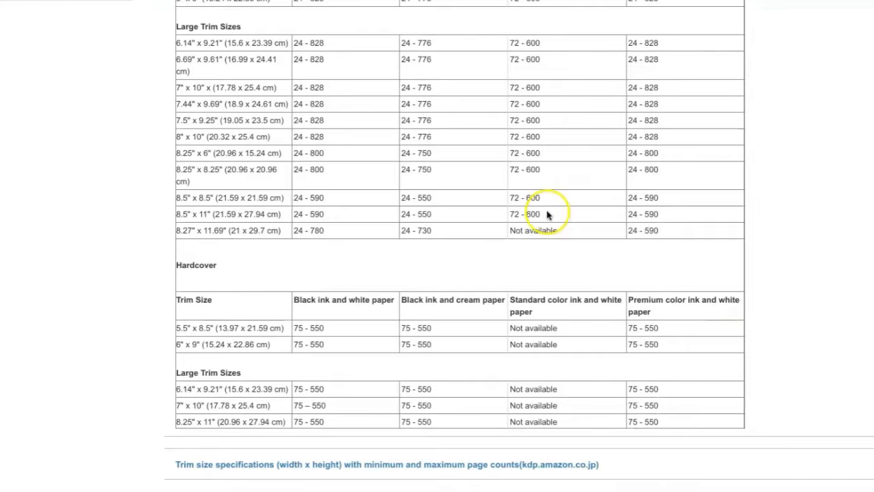
pyautogui.moveTo(176, 214); pyautogui.dragTo(298, 215)
# Review the Bleed section's sample pages, and switch to Canva to view the full-page coloring image on page 5.
pyautogui.scroll(-6, 862, 170)
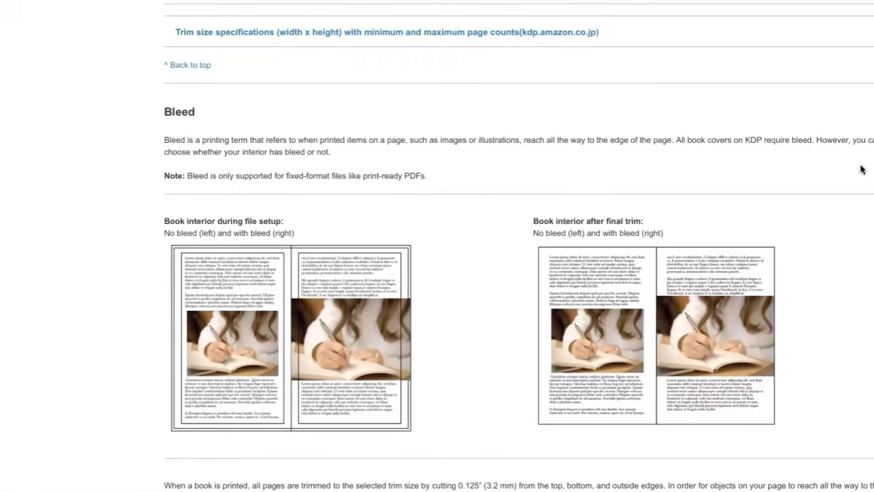
pyautogui.scroll(-1, 862, 169)
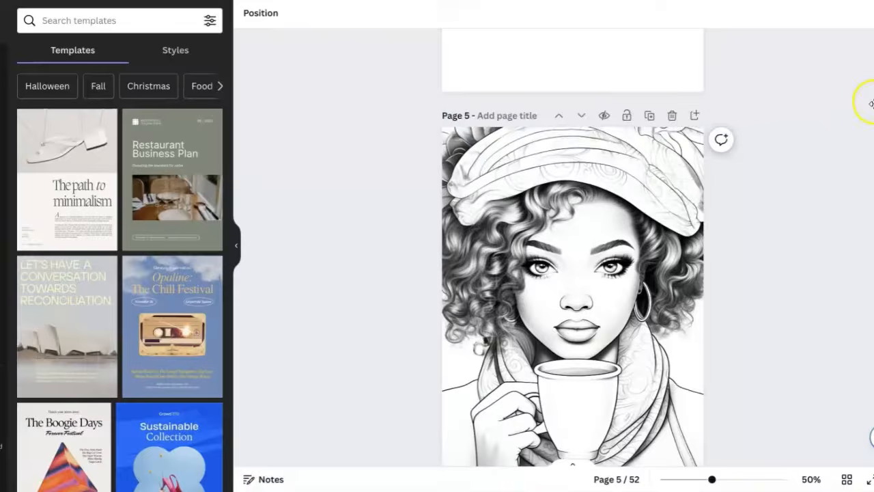
pyautogui.scroll(-2, 866, 99)
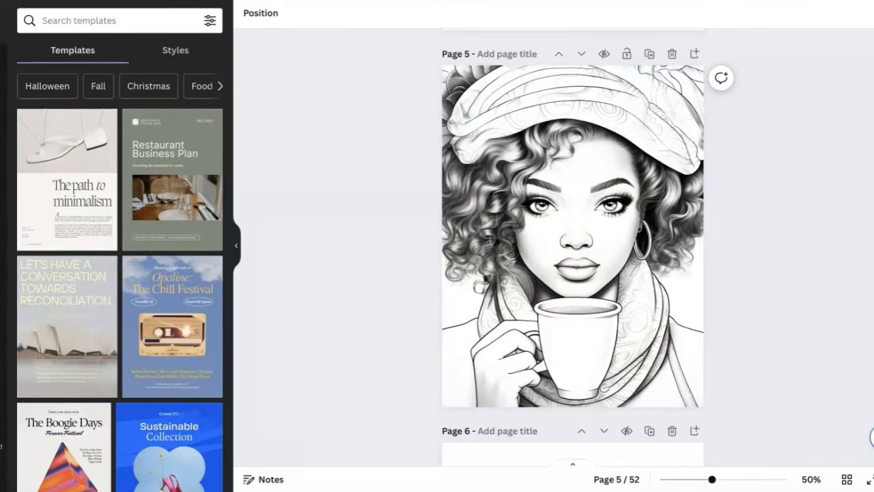
pyautogui.click(458, 96)
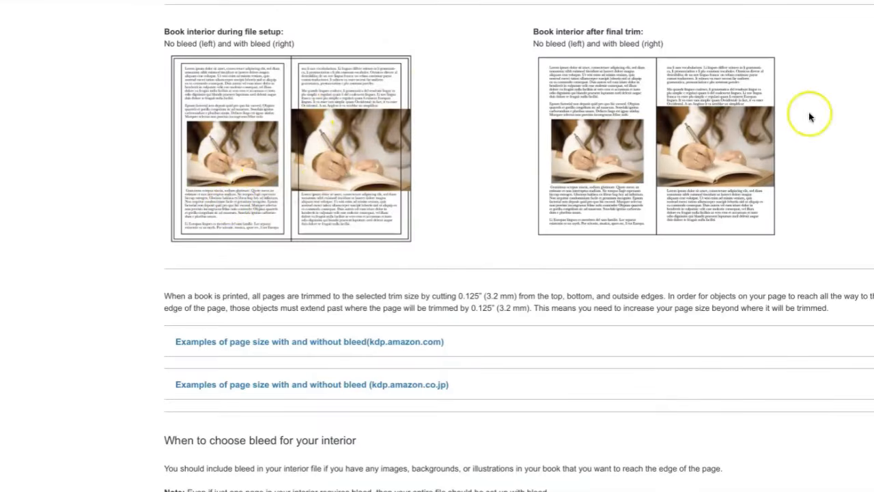
# Expand the kdp.amazon.com page size examples in the Bleed section and look up the with-bleed size for an 8.5" x 11" book.
pyautogui.scroll(-2, 519, 248)
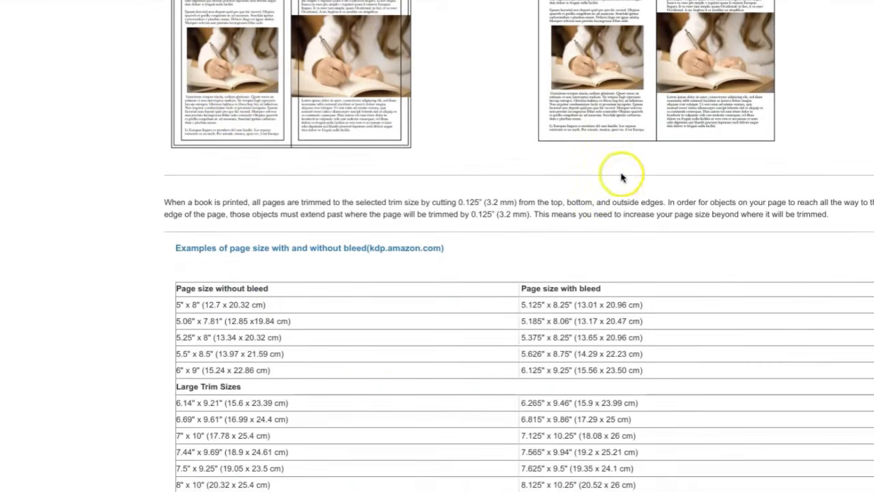
pyautogui.click(621, 175)
pyautogui.scroll(-3, 622, 174)
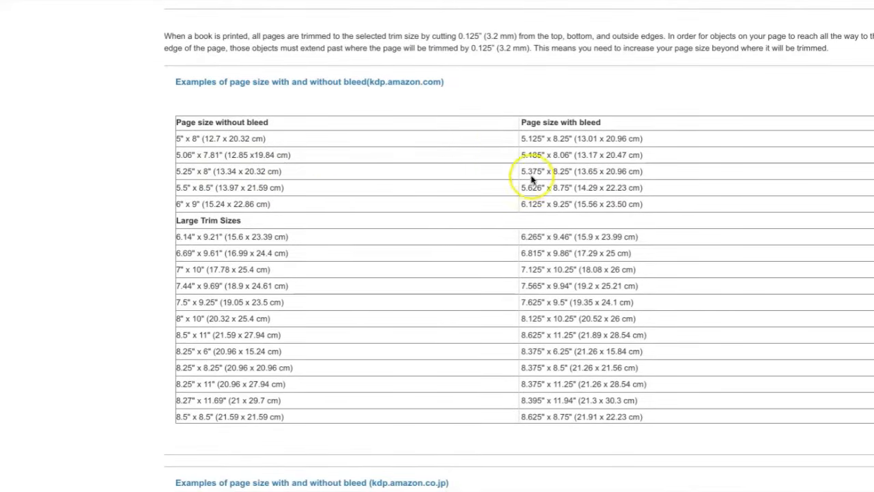
pyautogui.click(390, 234)
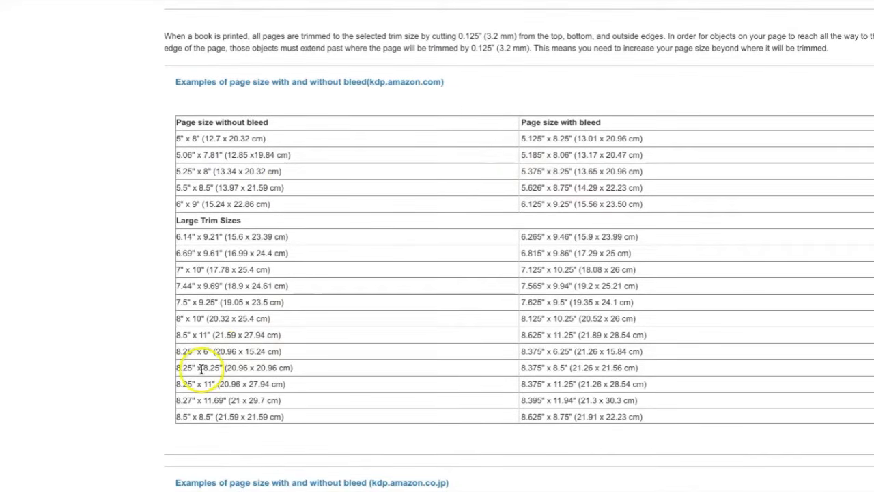
pyautogui.moveTo(176, 335); pyautogui.dragTo(291, 337)
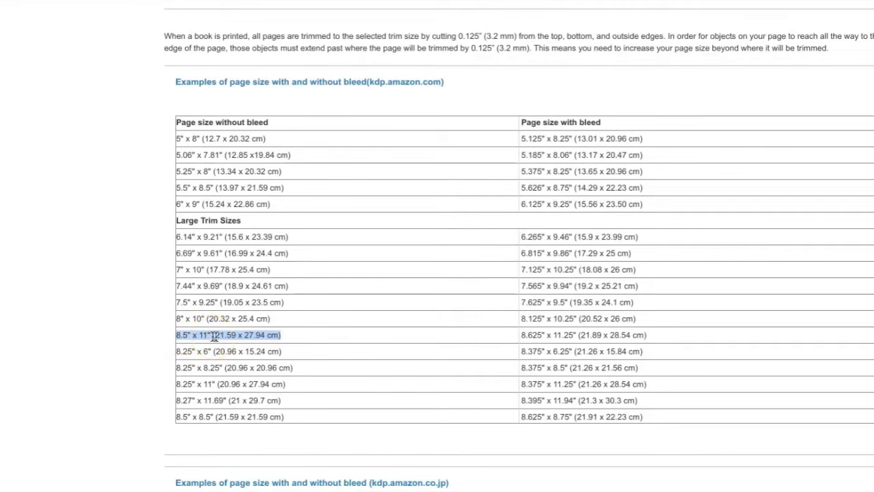
pyautogui.click(522, 335)
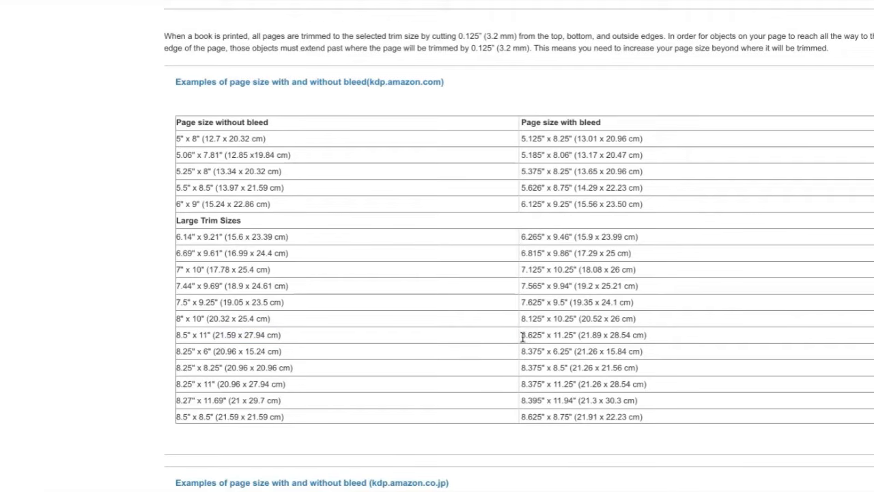
pyautogui.moveTo(522, 336); pyautogui.dragTo(577, 336)
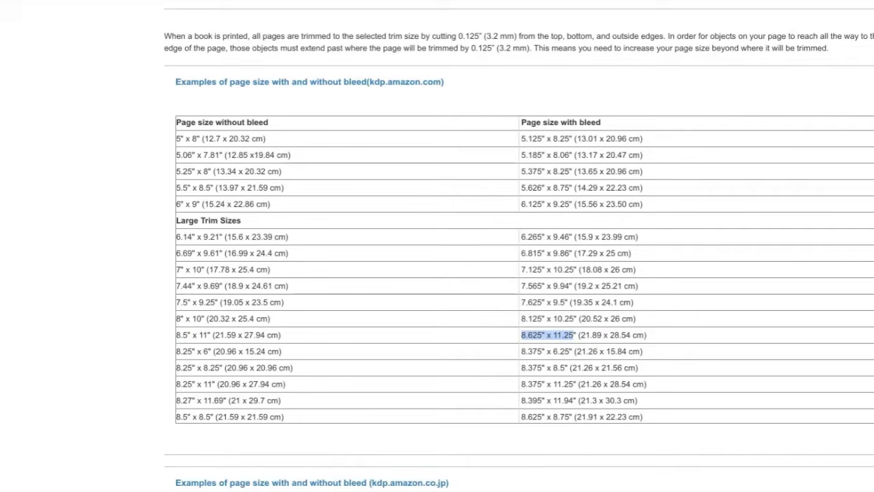
# Read the inside and outside margin minimums, with and without bleed, for 24 to 150 pages in the Margins table.
pyautogui.scroll(-10, 519, 246)
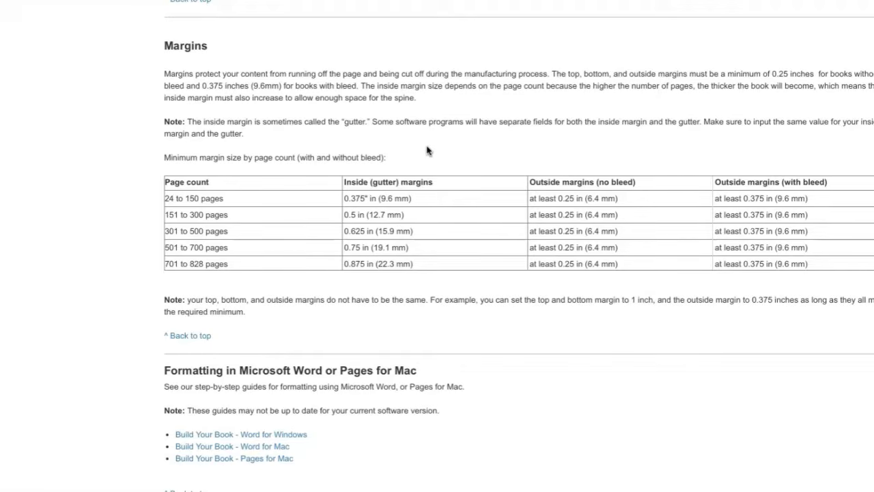
pyautogui.scroll(-1, 427, 150)
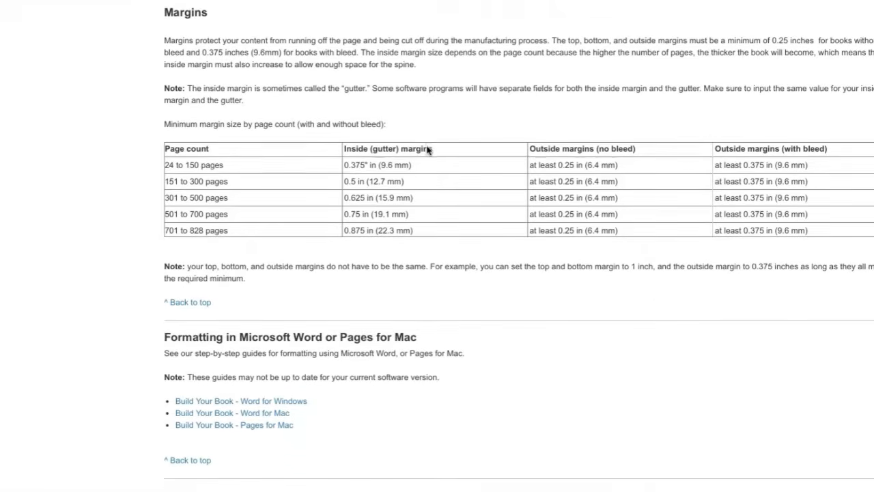
pyautogui.scroll(1, 427, 150)
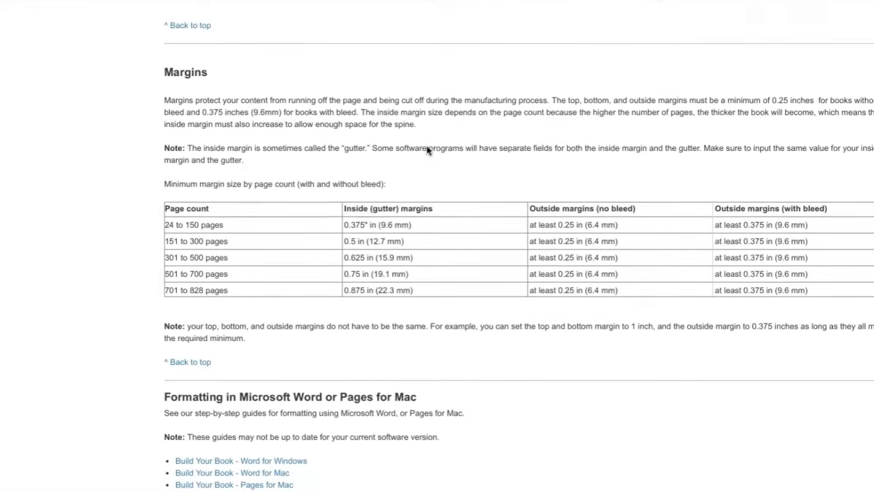
pyautogui.scroll(-1, 427, 150)
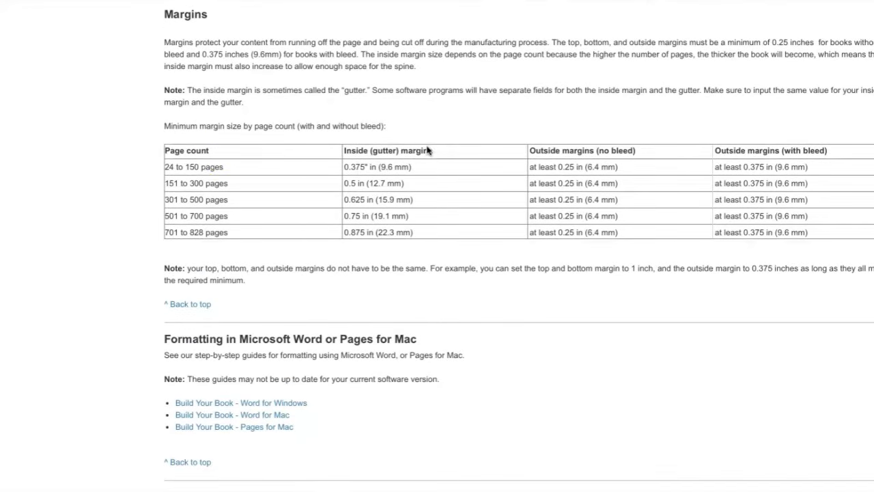
pyautogui.click(165, 170)
pyautogui.moveTo(165, 170); pyautogui.dragTo(232, 166)
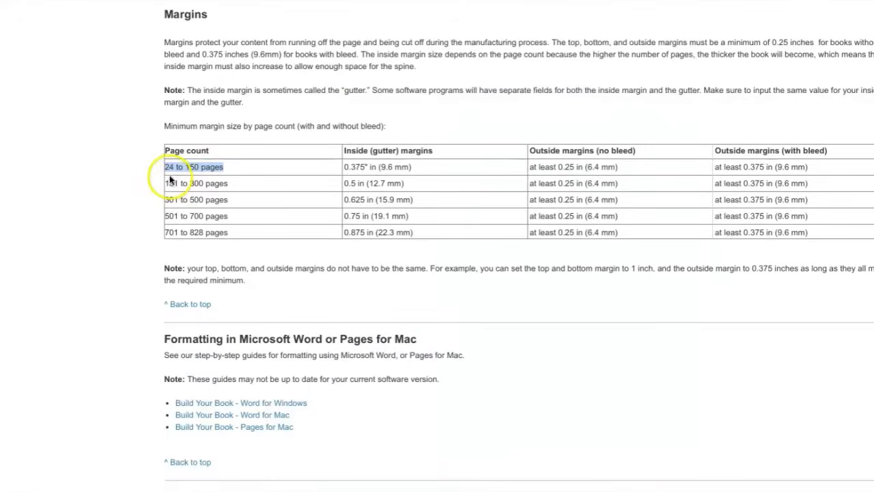
pyautogui.moveTo(166, 173); pyautogui.dragTo(231, 170)
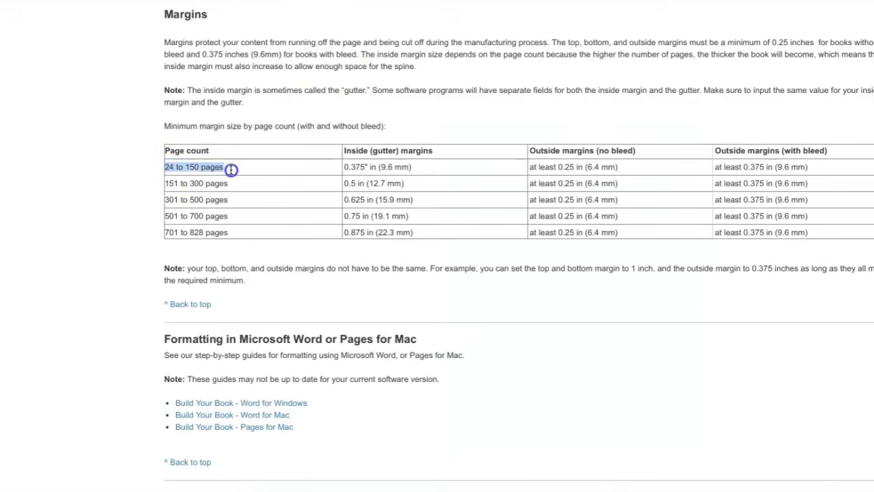
pyautogui.click(343, 171)
pyautogui.moveTo(344, 168); pyautogui.dragTo(365, 168)
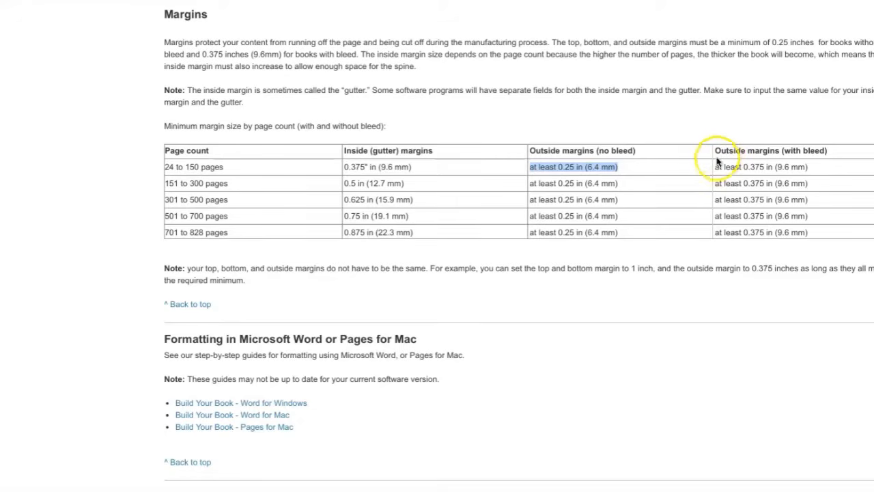
pyautogui.click(716, 167)
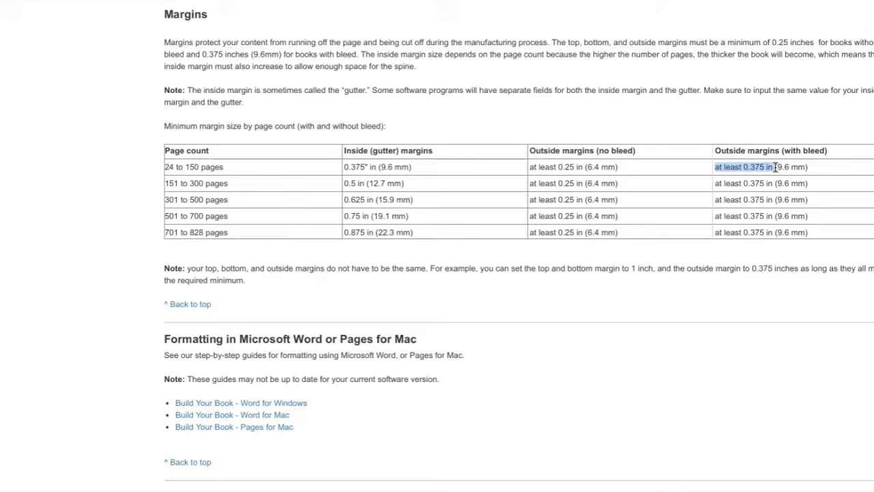
# Return to the page size examples and recheck the 8.5" x 11" row's size with bleed.
pyautogui.scroll(2, 806, 157)
pyautogui.click(831, 146)
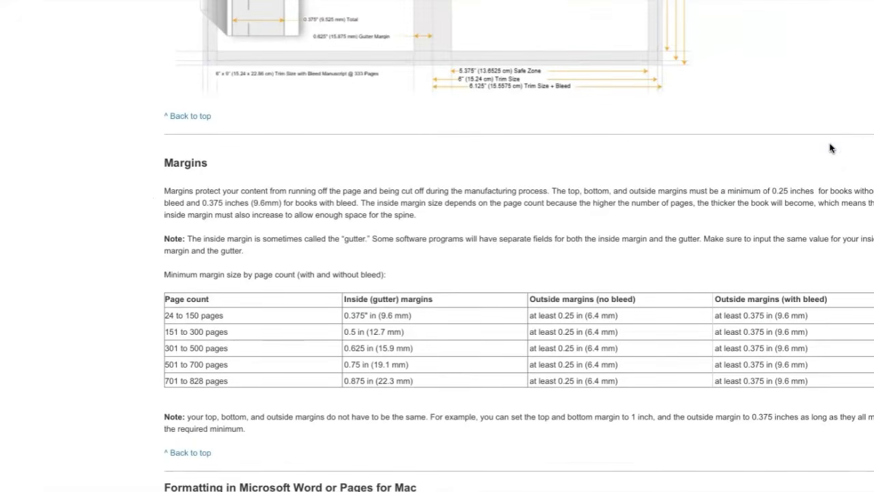
pyautogui.scroll(15, 830, 148)
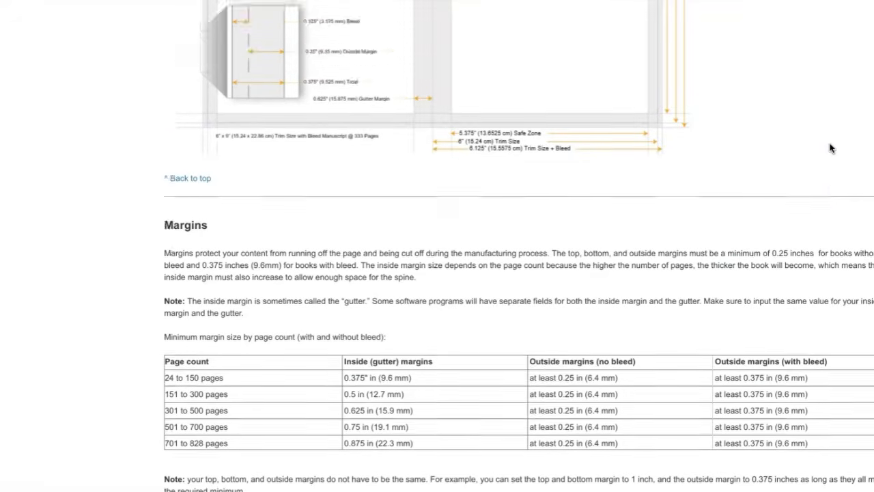
pyautogui.scroll(2, 831, 148)
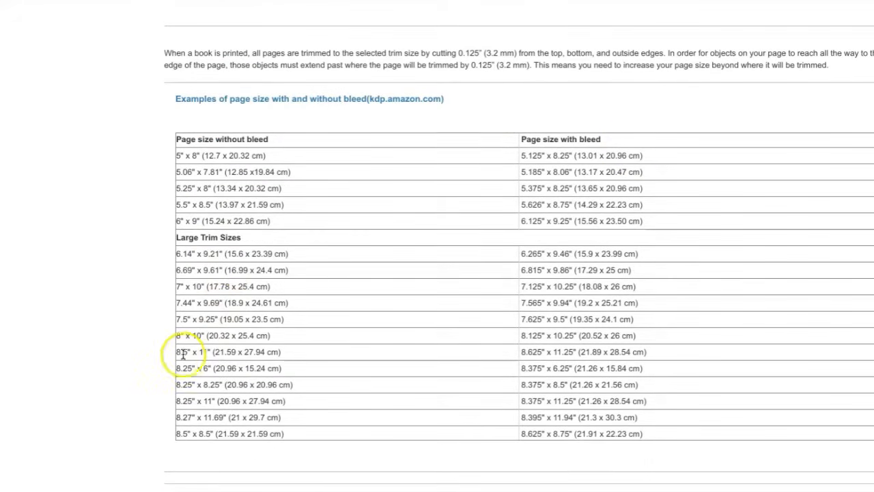
pyautogui.moveTo(176, 352); pyautogui.dragTo(574, 360)
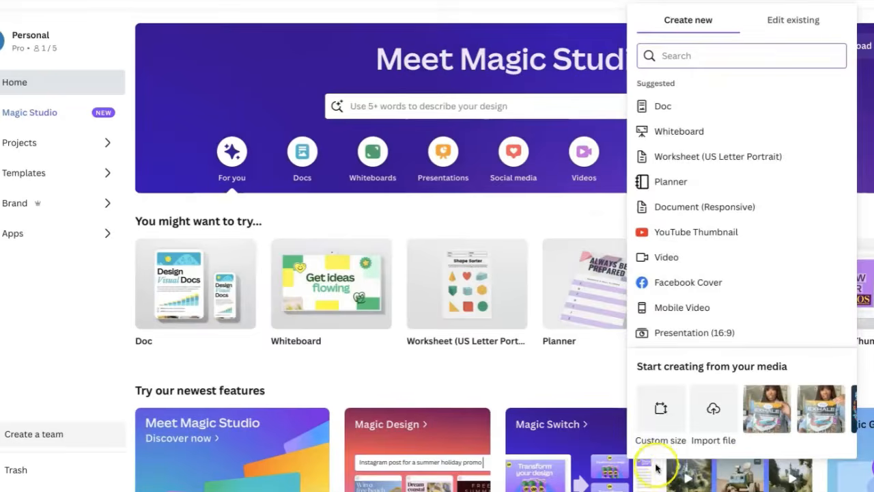
# Create a new custom-size design in inches, 8.625 in wide and 11.25 in high.
pyautogui.click(663, 418)
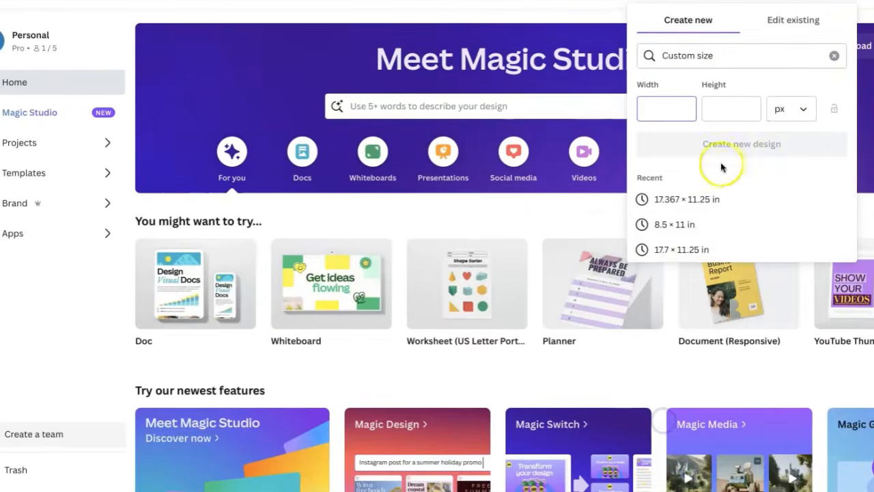
pyautogui.click(792, 109)
pyautogui.click(750, 170)
pyautogui.click(675, 111)
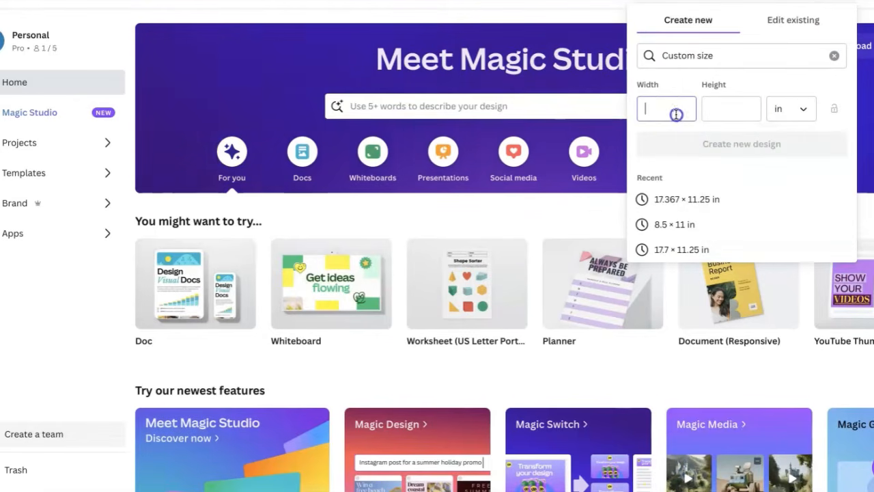
pyautogui.write('8.')
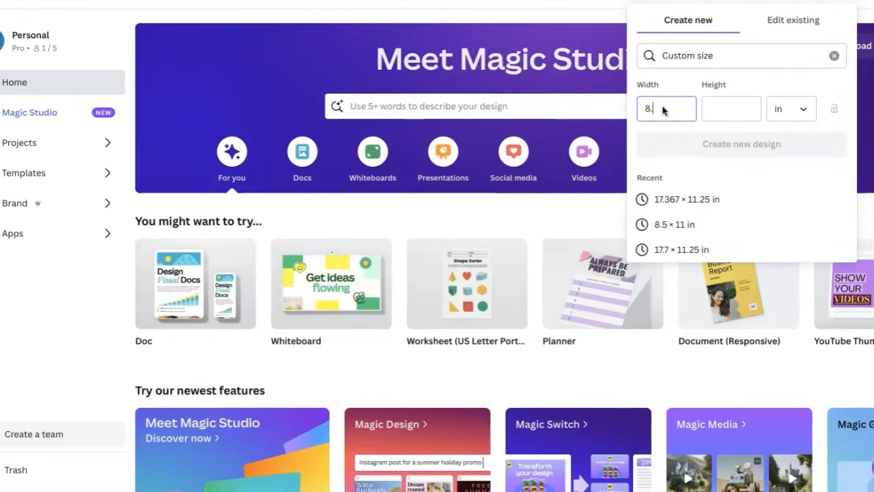
pyautogui.write('625')
pyautogui.click(739, 110)
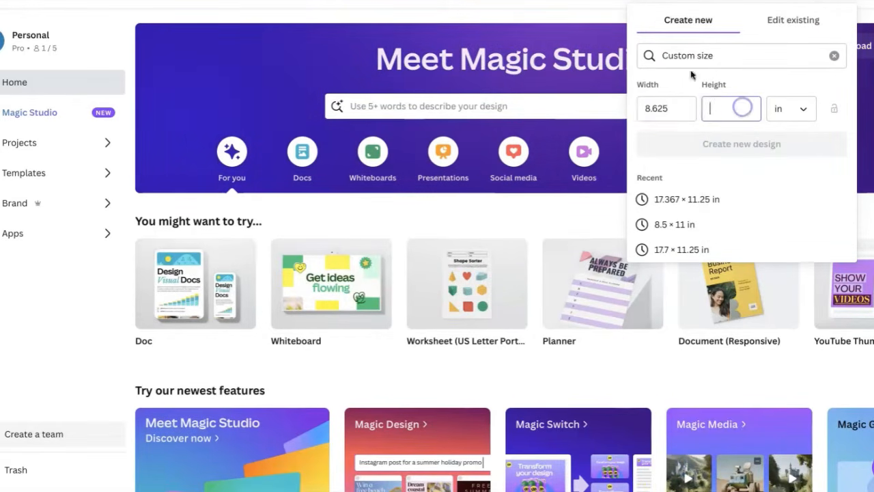
pyautogui.write('11.25')
pyautogui.click(737, 143)
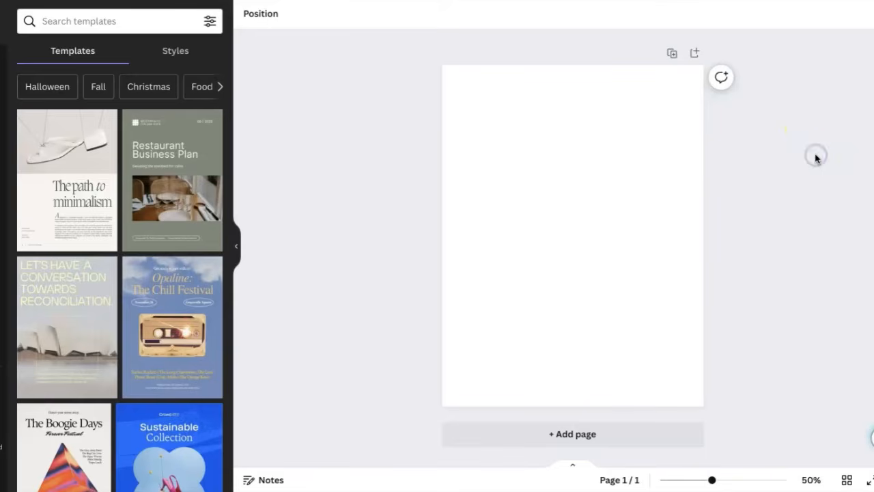
# Check the outside margin with bleed for 24 to 150 pages in the KDP Margins table.
pyautogui.click(787, 138)
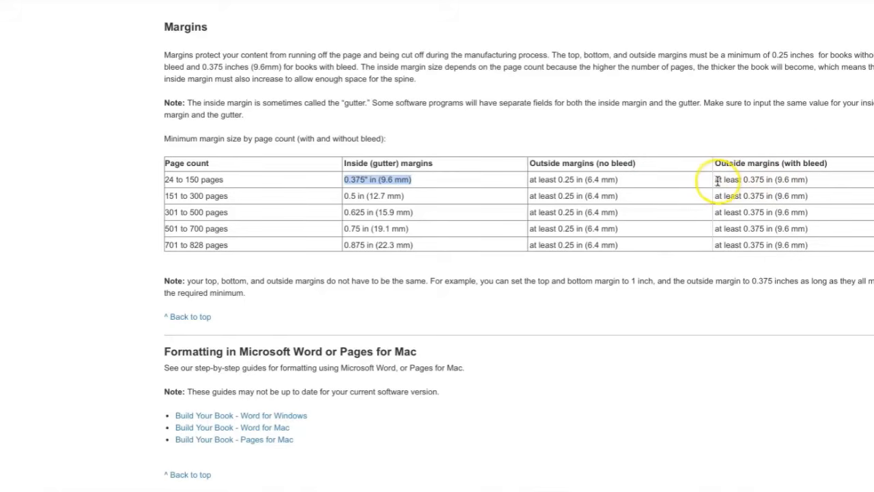
pyautogui.moveTo(716, 180); pyautogui.dragTo(764, 180)
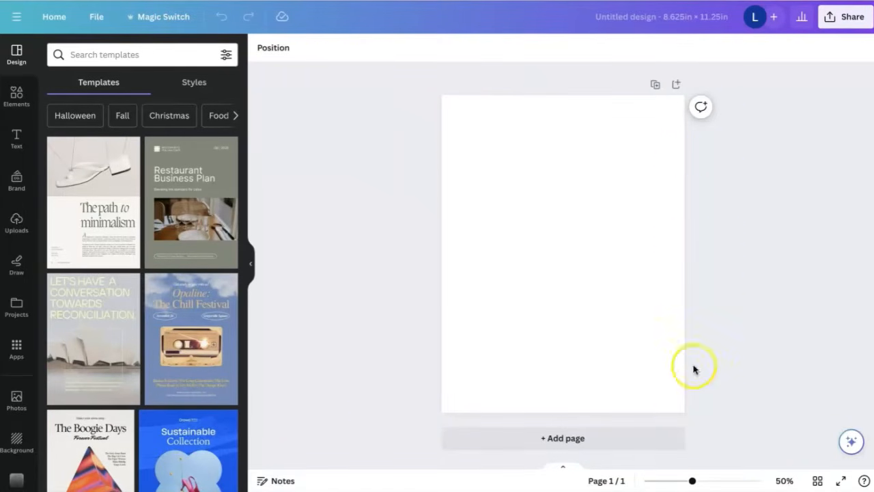
# Show the rulers and guides in the Canva design and place a vertical guide about 0.39 in from the page's left edge.
pyautogui.click(98, 16)
pyautogui.moveTo(160, 150)
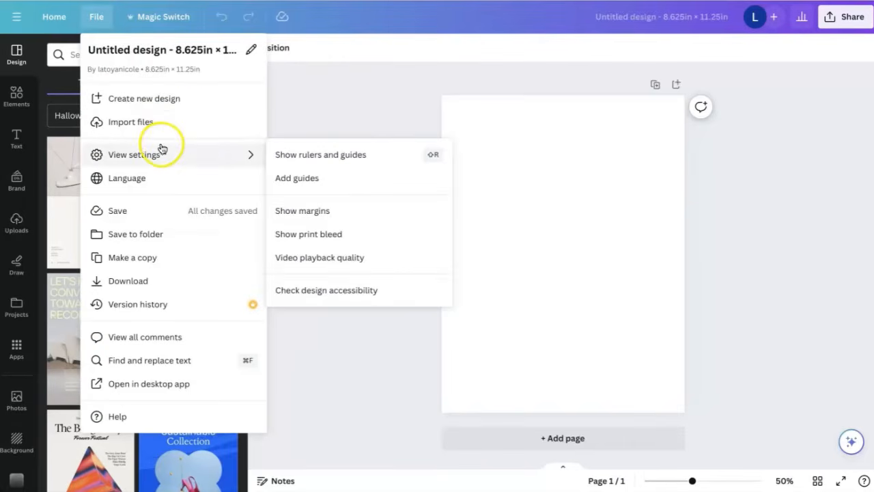
pyautogui.click(308, 155)
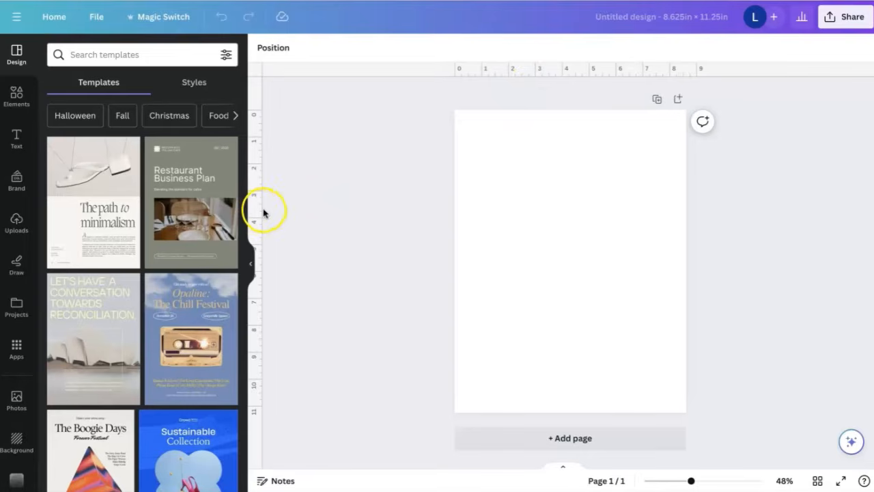
pyautogui.moveTo(262, 209); pyautogui.dragTo(465, 220)
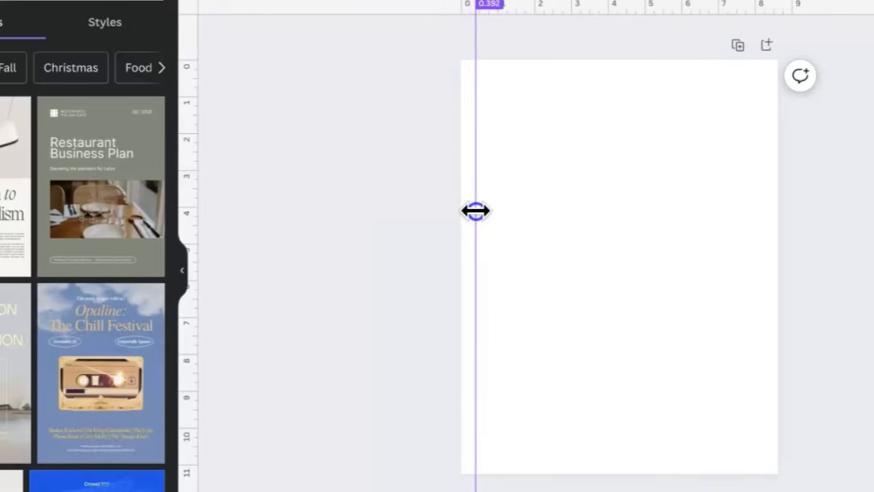
pyautogui.moveTo(476, 210); pyautogui.dragTo(476, 230)
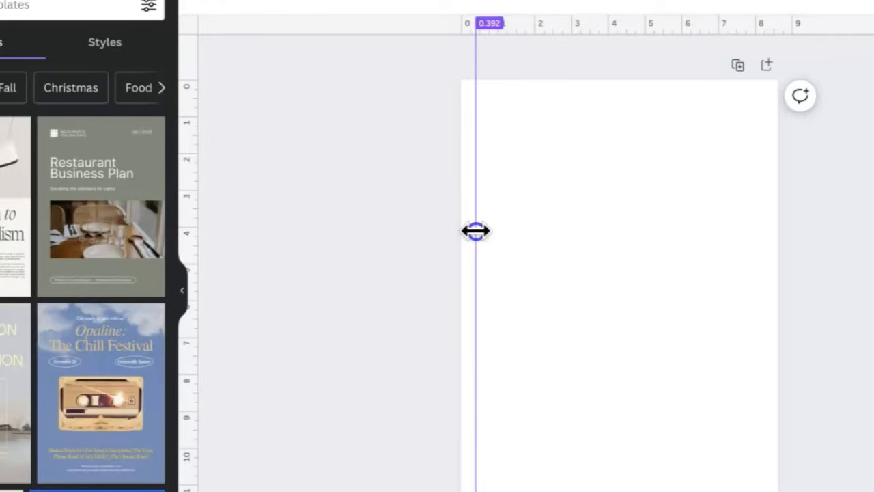
pyautogui.moveTo(476, 231); pyautogui.dragTo(475, 231)
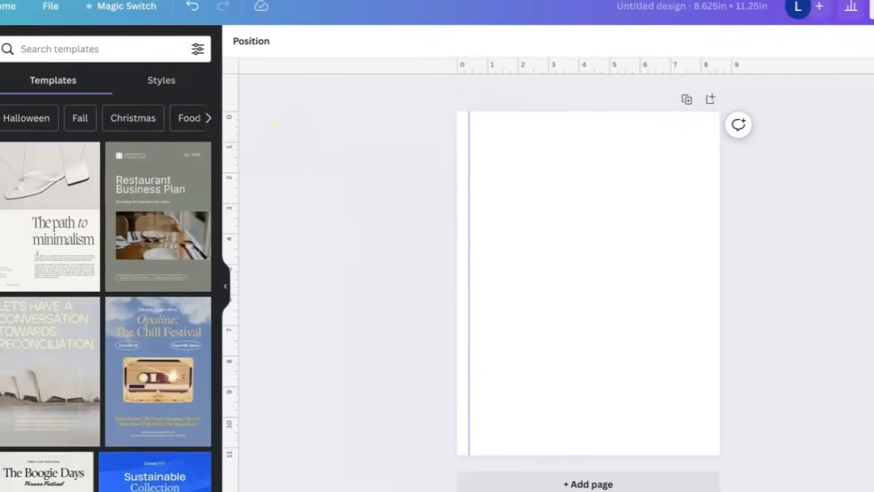
# Search the elements for "square" and add a plain square shape to the page.
pyautogui.click(46, 51)
pyautogui.write('sw')
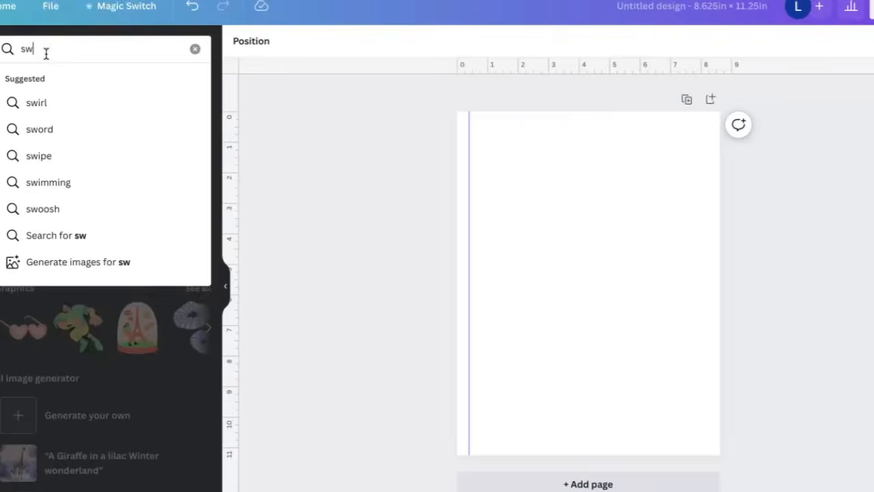
pyautogui.press('BackSpace')
pyautogui.write('quare')
pyautogui.press('Return')
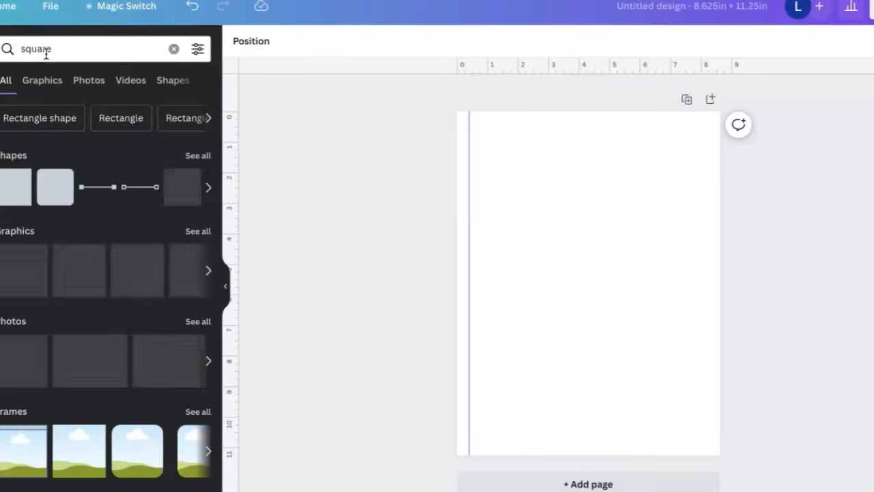
pyautogui.click(15, 184)
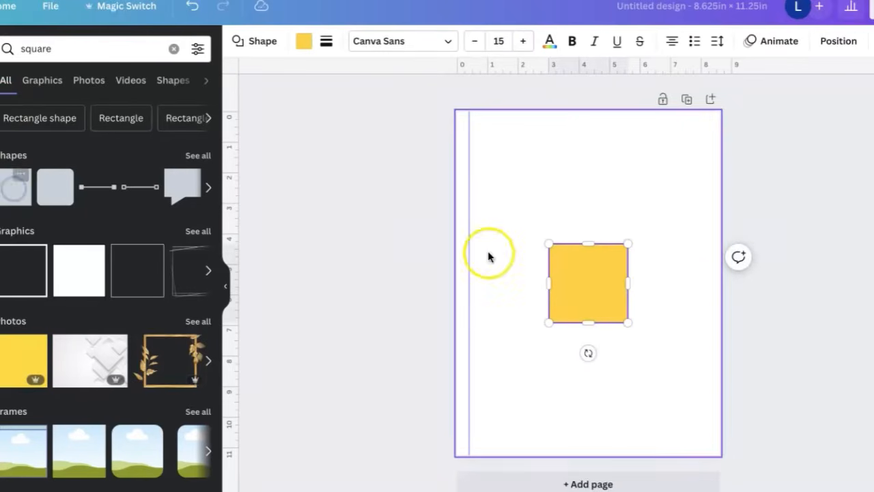
# Shrink the yellow square to the margin's width and place it between the page's left edge and the guide.
pyautogui.moveTo(626, 244); pyautogui.dragTo(472, 283)
pyautogui.click(627, 275)
pyautogui.click(862, 221)
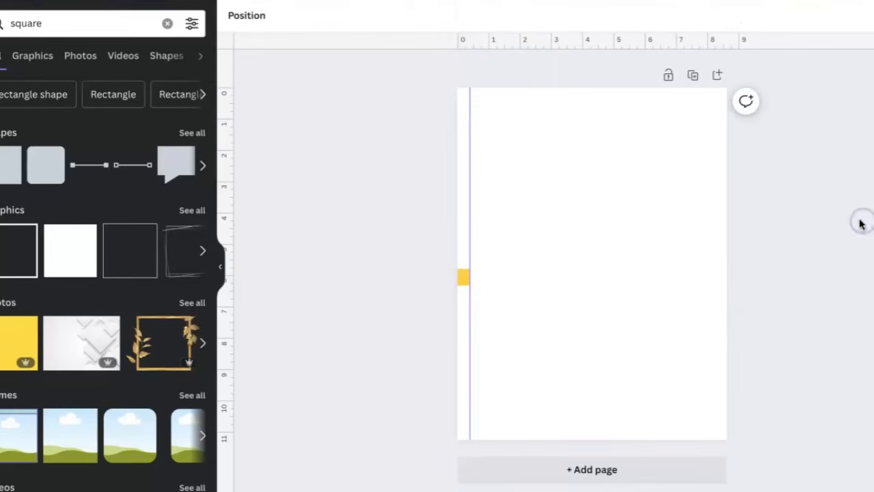
# Duplicate the small yellow square and place copies against the page's bottom, right and top edges as margin markers.
pyautogui.click(467, 278)
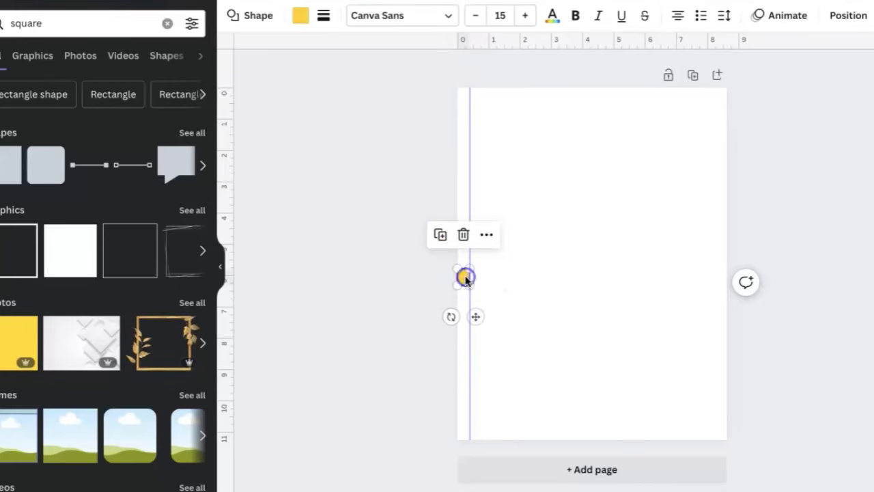
pyautogui.click(442, 236)
pyautogui.moveTo(472, 285); pyautogui.dragTo(601, 433)
pyautogui.click(697, 226)
pyautogui.click(570, 57)
pyautogui.press('Escape')
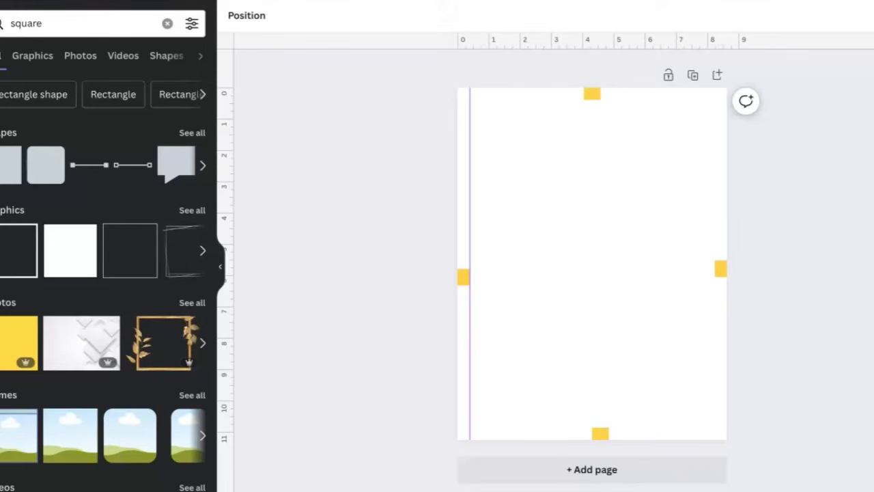
# Add another square, align its left side with the guide near the page's top, and fill it with black.
pyautogui.click(3, 169)
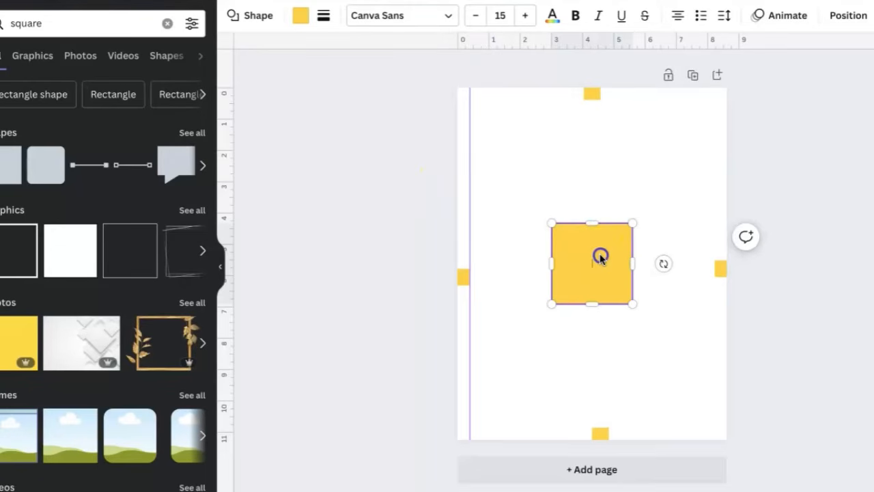
pyautogui.moveTo(600, 257); pyautogui.dragTo(521, 144)
pyautogui.click(301, 15)
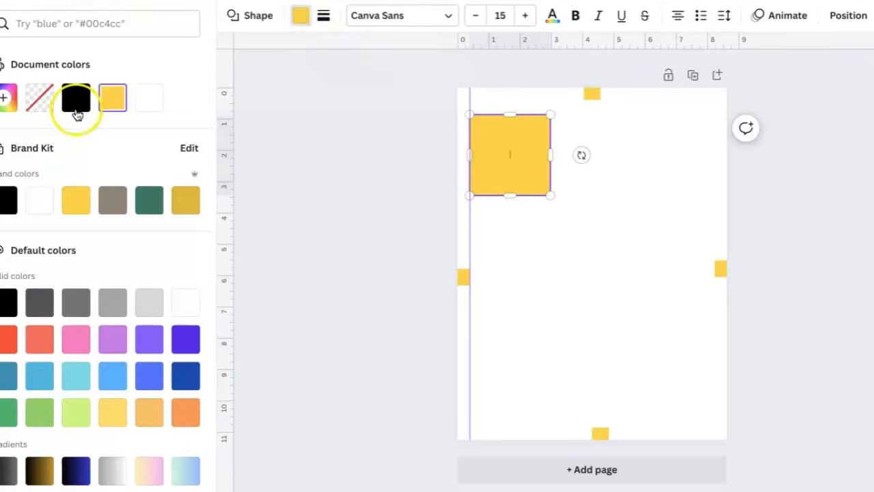
pyautogui.click(77, 115)
# Stretch the black square into a rectangle filling the whole area between the four yellow margin markers.
pyautogui.click(605, 193)
pyautogui.moveTo(519, 168); pyautogui.dragTo(715, 145)
pyautogui.moveTo(592, 180); pyautogui.dragTo(595, 428)
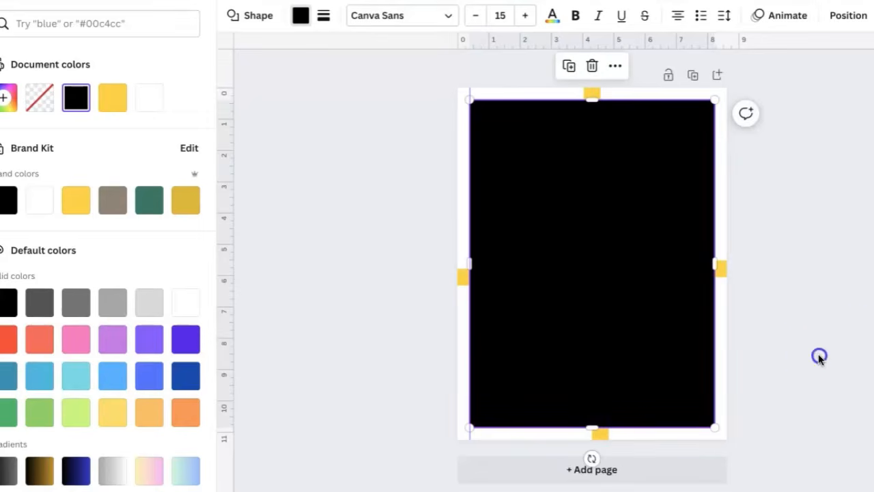
pyautogui.click(819, 355)
# Give the black rectangle a solid border of weight 4 and remove its fill color.
pyautogui.click(600, 99)
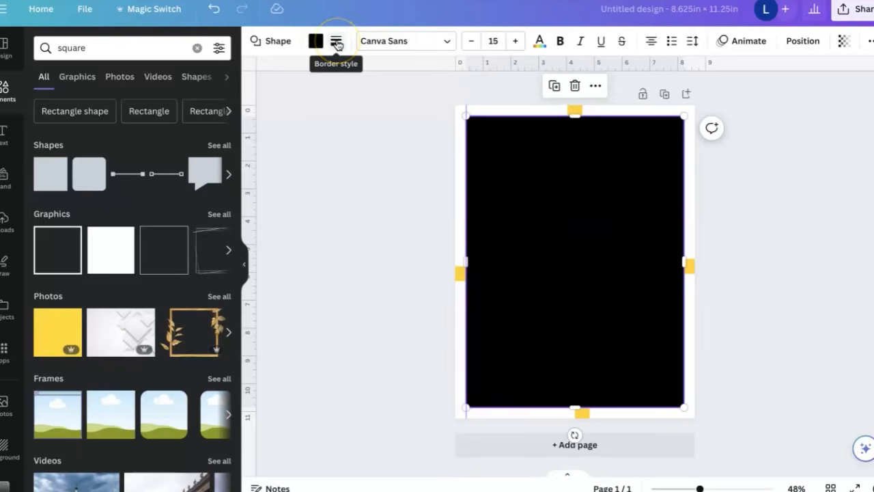
pyautogui.click(337, 42)
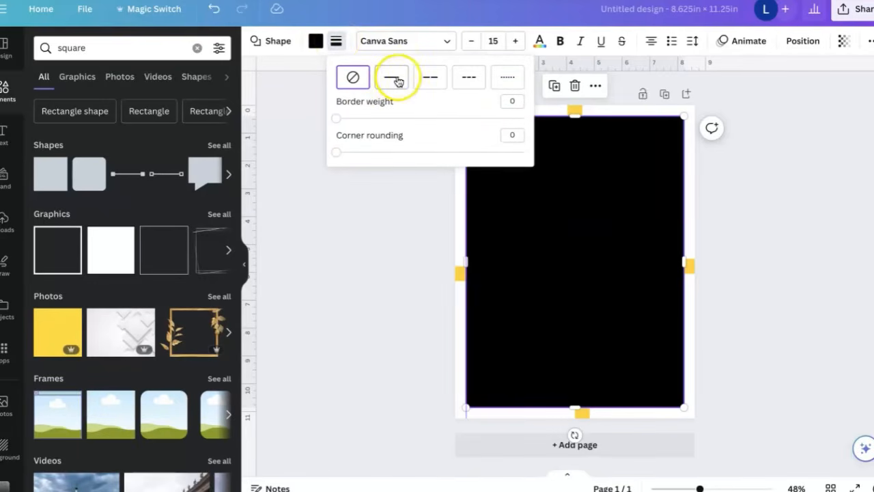
pyautogui.click(399, 82)
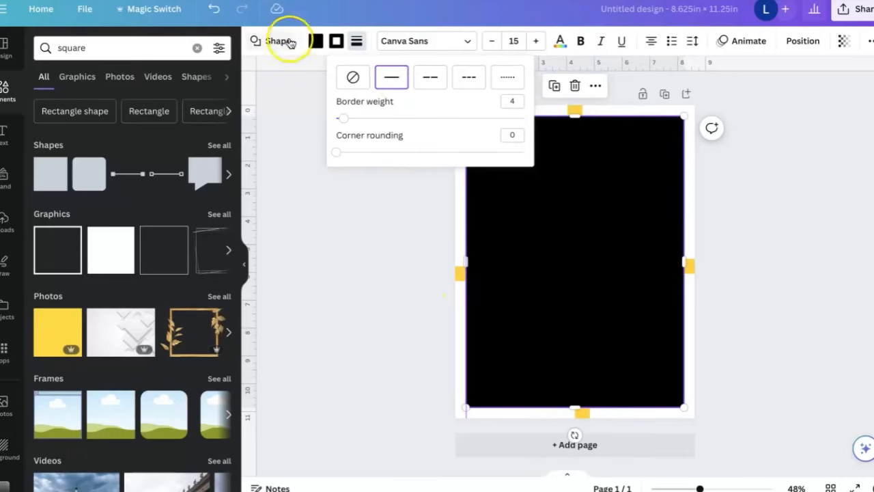
pyautogui.click(315, 41)
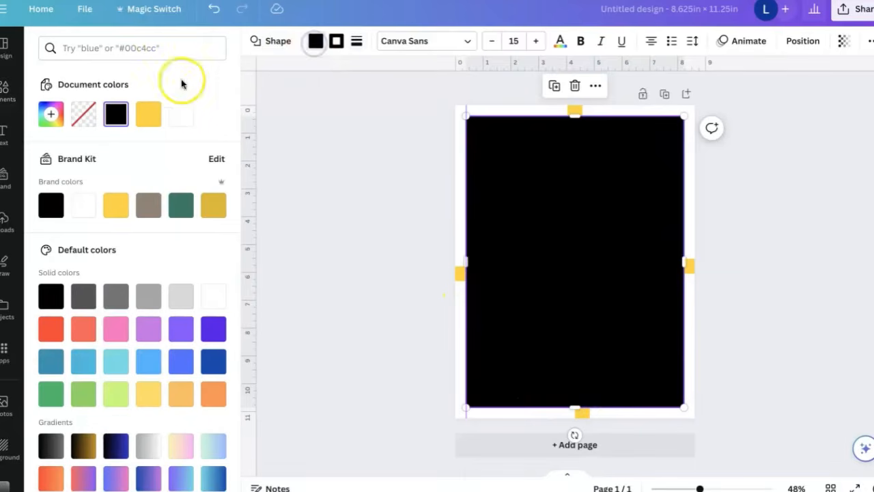
pyautogui.click(83, 114)
pyautogui.click(289, 234)
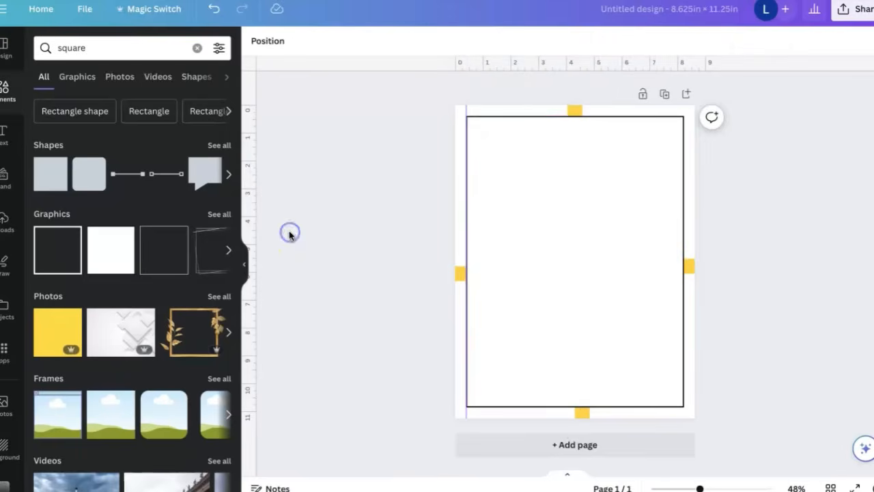
# Delete the yellow marker squares at the page's right, top and left edges.
pyautogui.click(688, 266)
pyautogui.press('Delete')
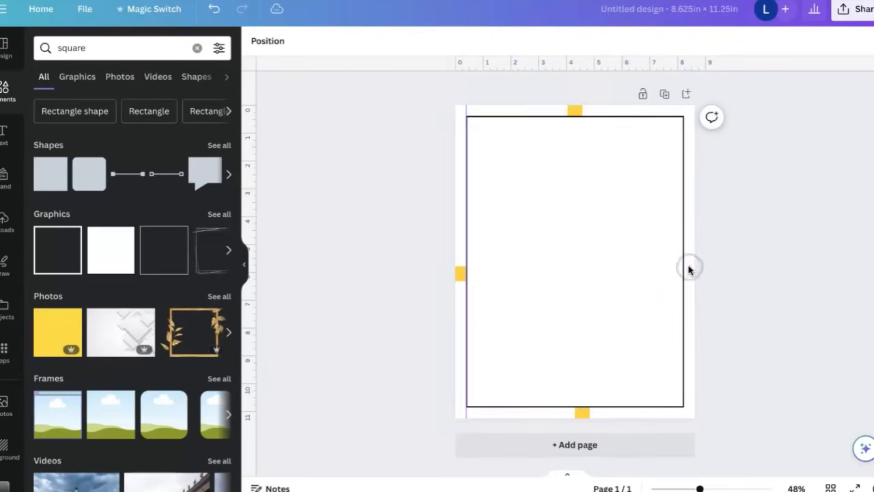
pyautogui.click(576, 111)
pyautogui.press('Delete')
pyautogui.click(461, 272)
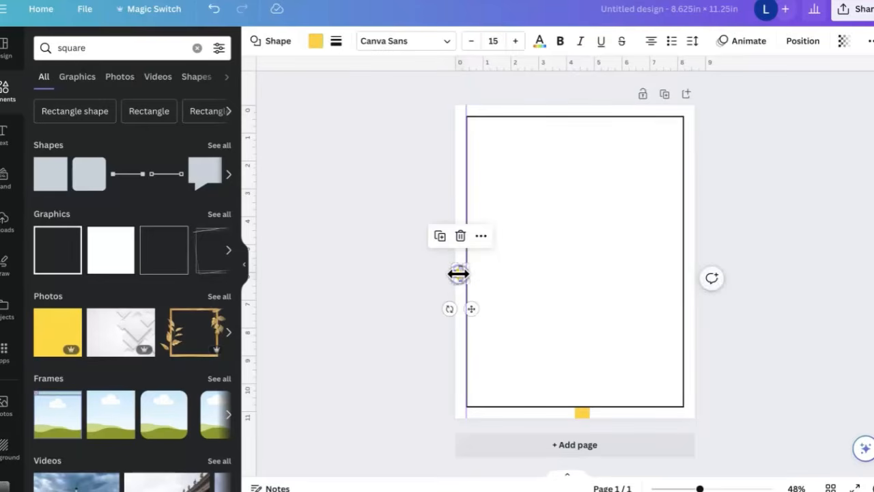
pyautogui.press('Delete')
pyautogui.click(582, 415)
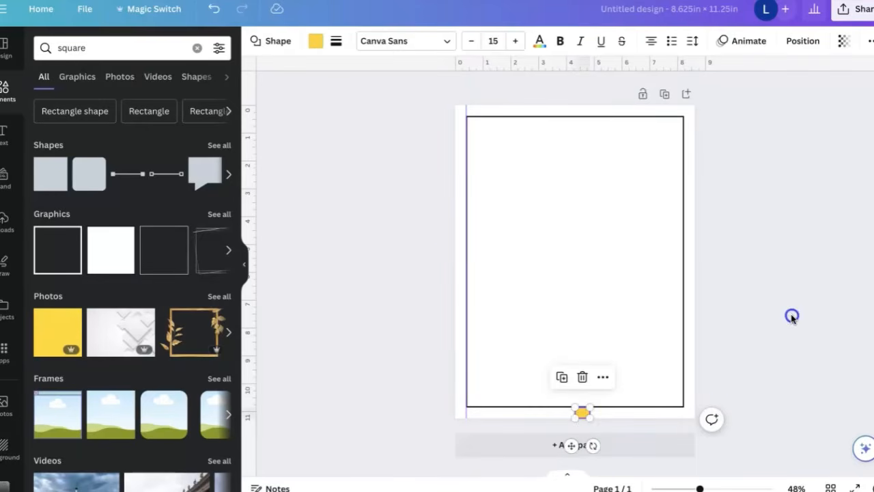
pyautogui.click(791, 315)
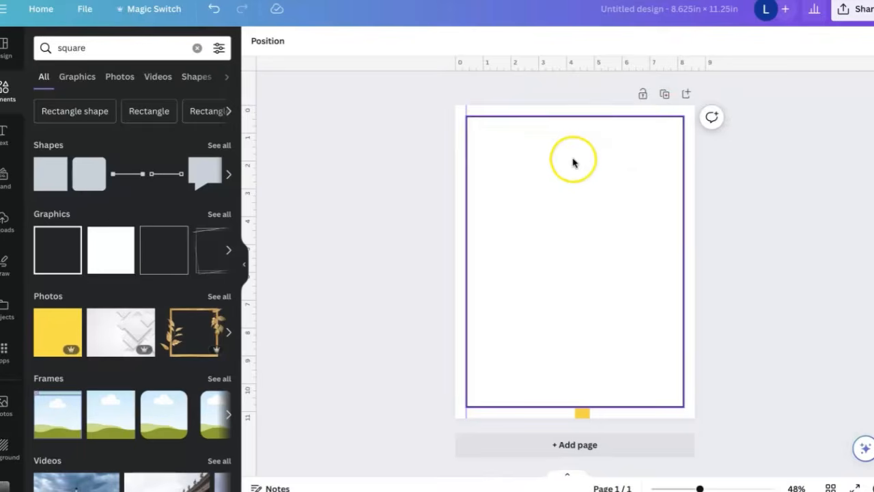
# Duplicate the framed page twice, and in the page grid duplicate all three pages together twice to make nine pages.
pyautogui.click(663, 93)
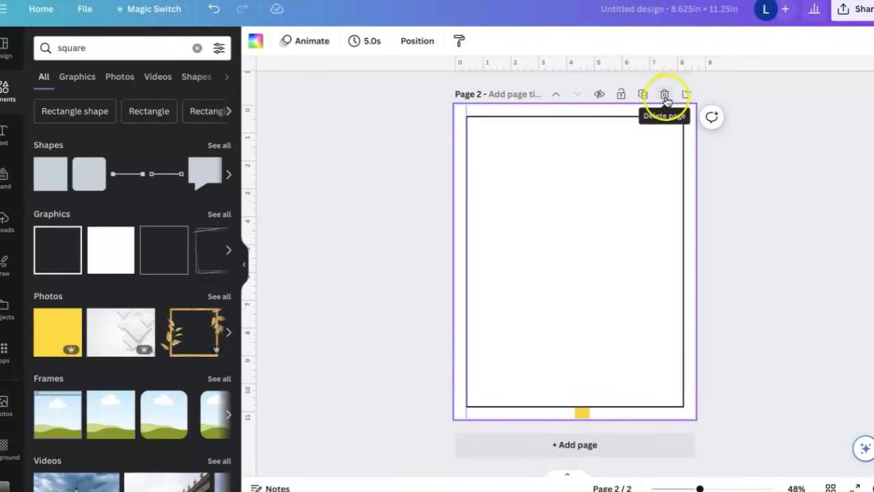
pyautogui.click(643, 95)
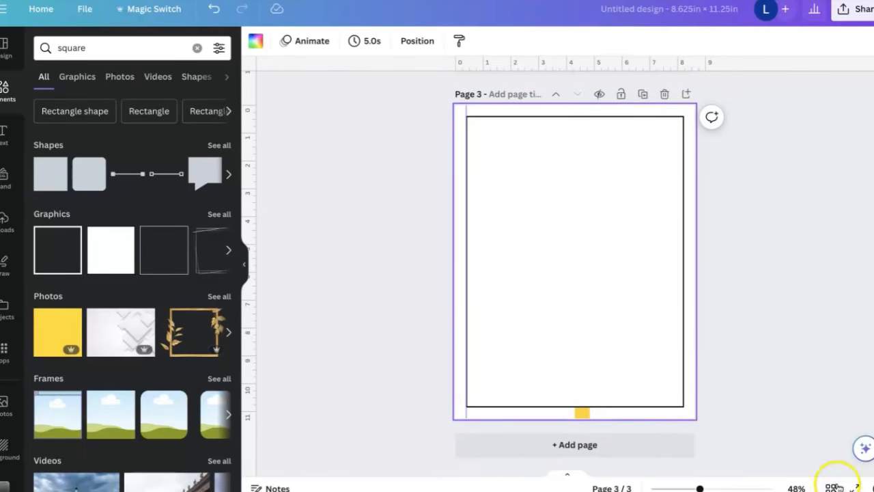
pyautogui.click(834, 487)
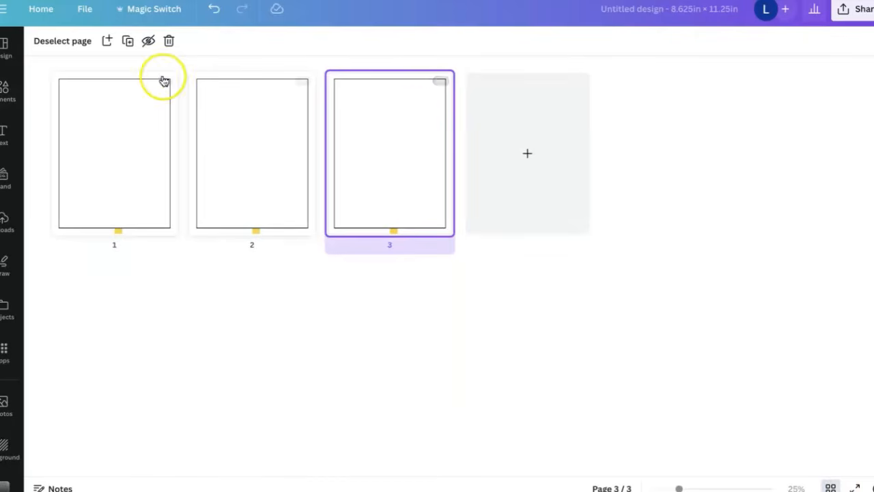
pyautogui.keyDown('shift'); pyautogui.click(164, 82); pyautogui.keyUp('shift')
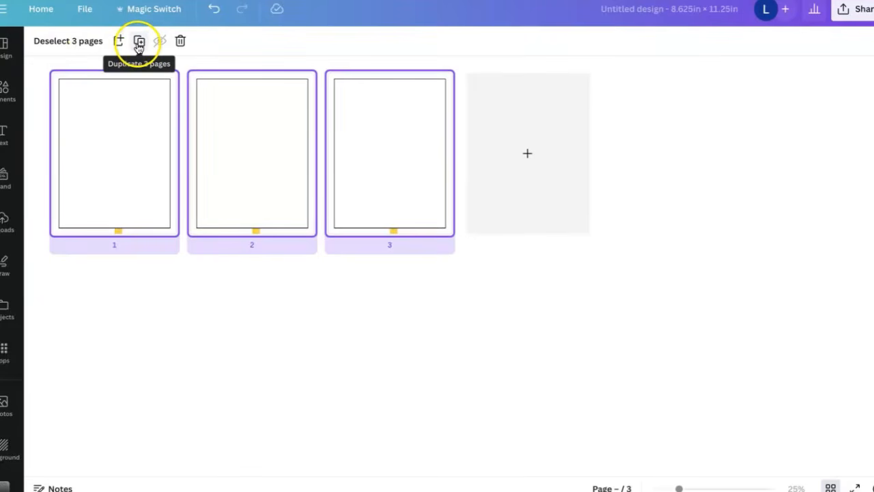
pyautogui.click(139, 41)
pyautogui.click(138, 42)
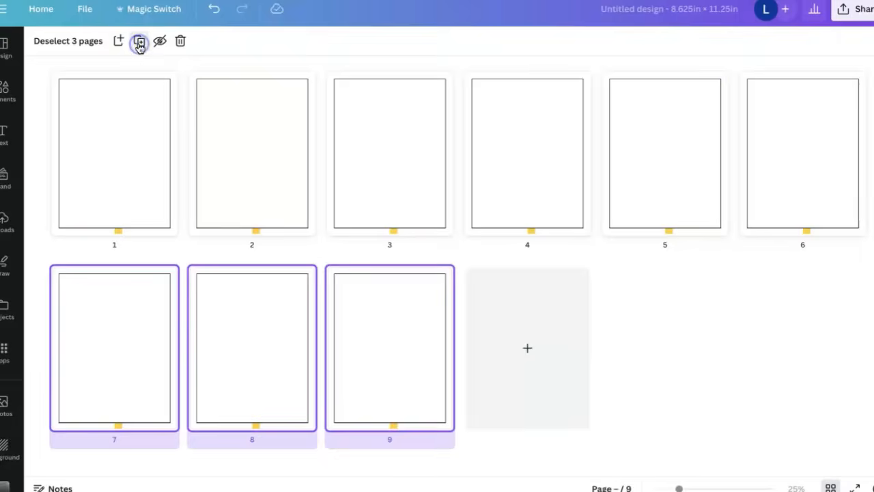
# Duplicate the three selected pages once more and insert a blank page after each of the first five framed pages.
pyautogui.click(138, 41)
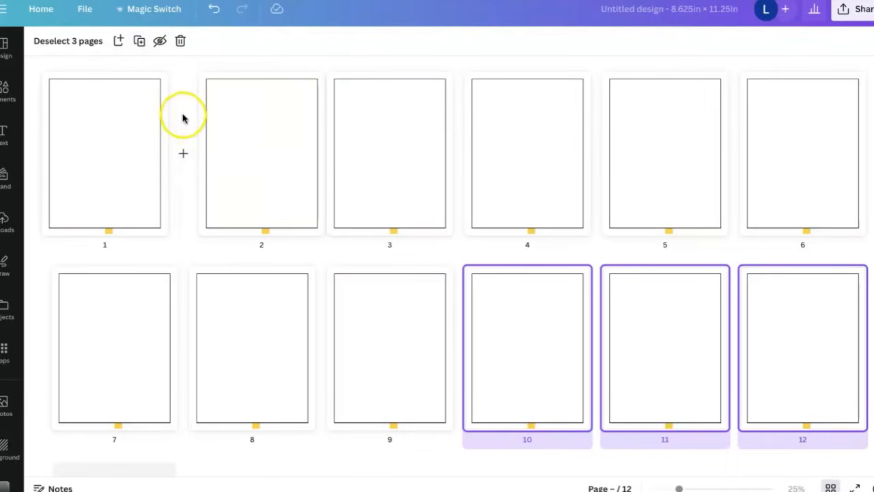
pyautogui.click(183, 150)
pyautogui.click(460, 153)
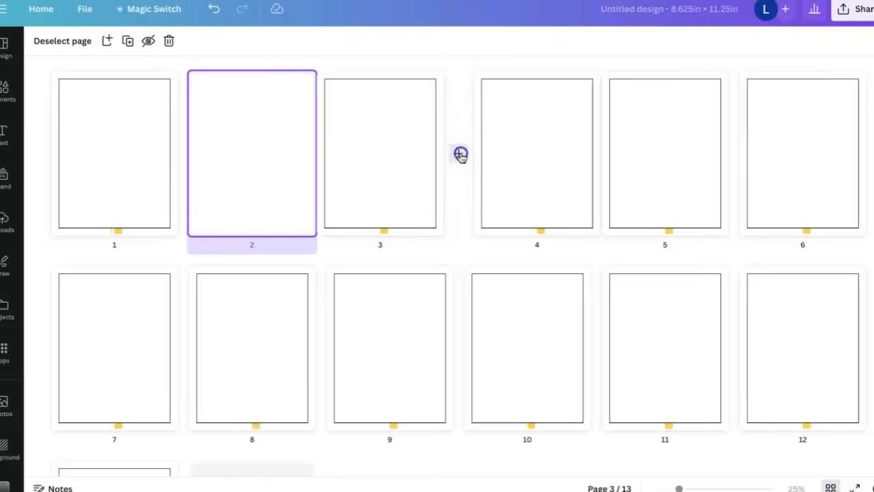
pyautogui.click(737, 151)
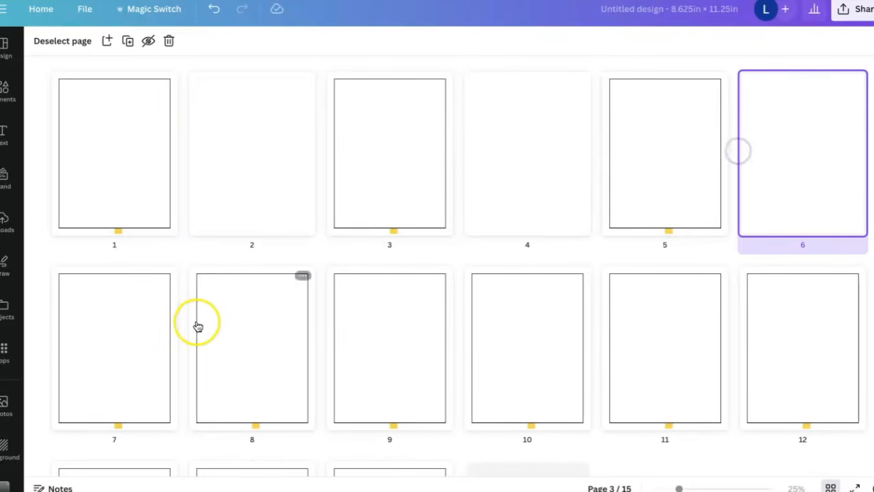
pyautogui.click(181, 345)
pyautogui.click(459, 343)
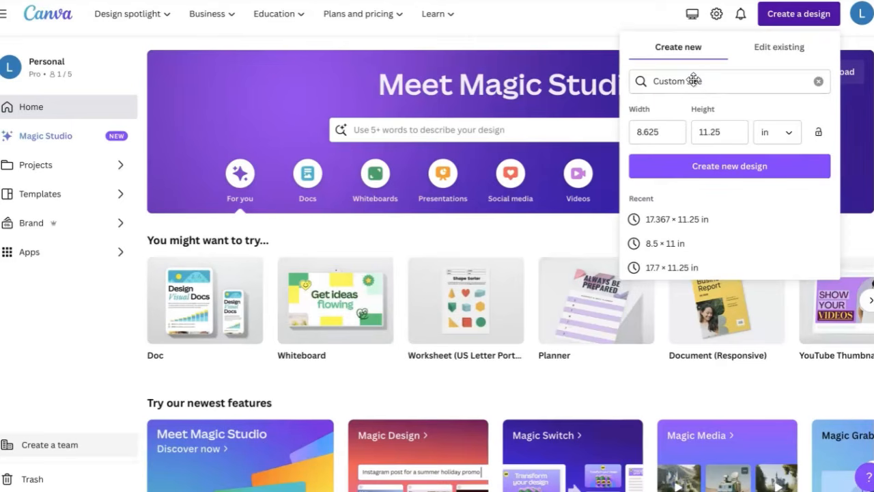
# Create a new custom-size design 8.5 in wide and 11 in high.
pyautogui.click(666, 130)
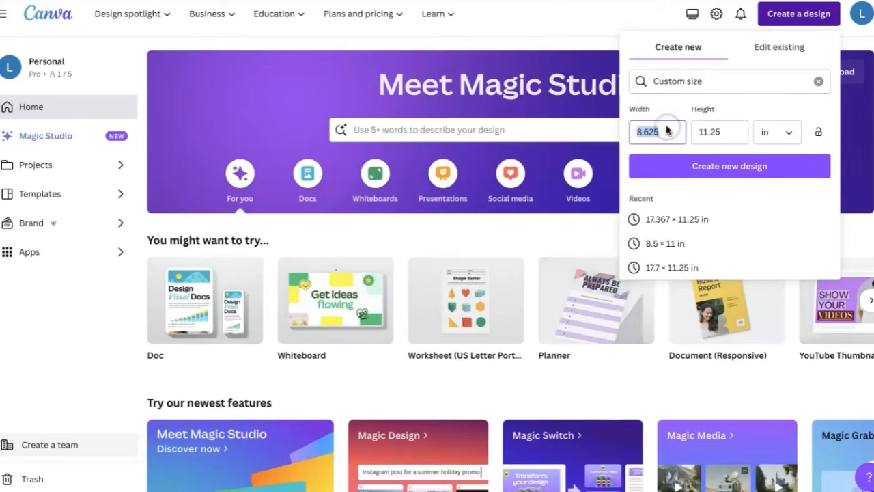
pyautogui.write('8.5')
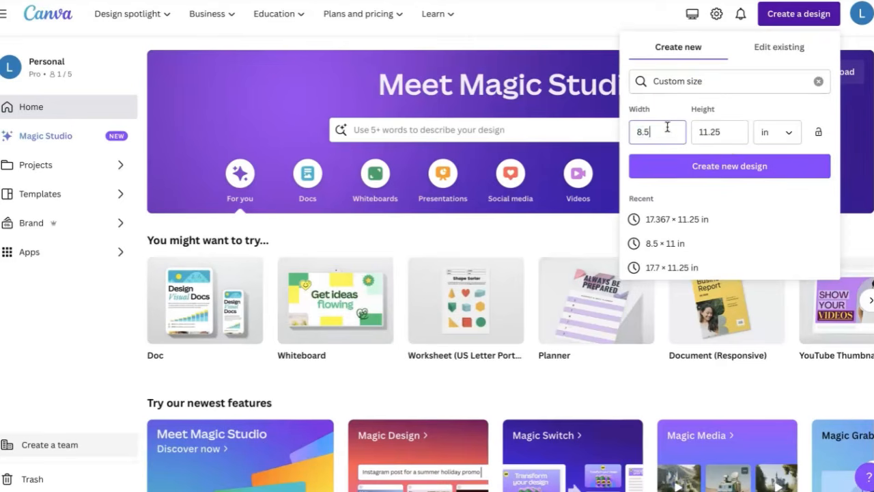
pyautogui.click(720, 131)
pyautogui.write('11')
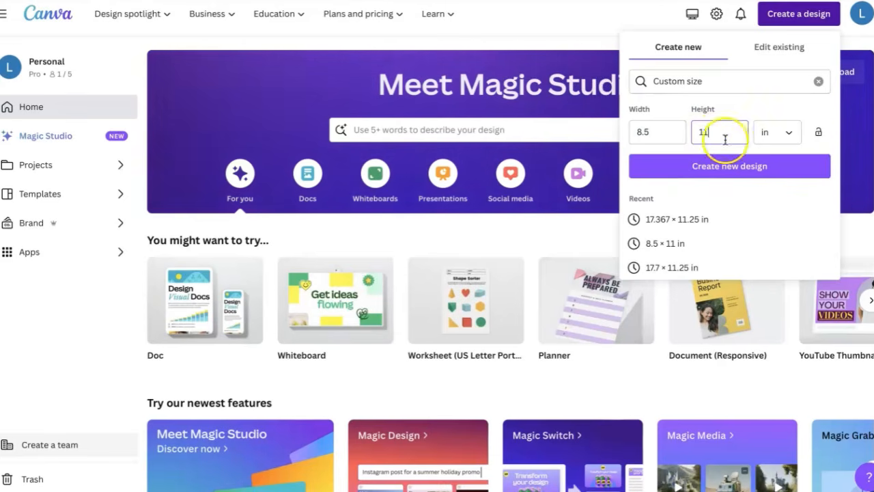
pyautogui.click(732, 168)
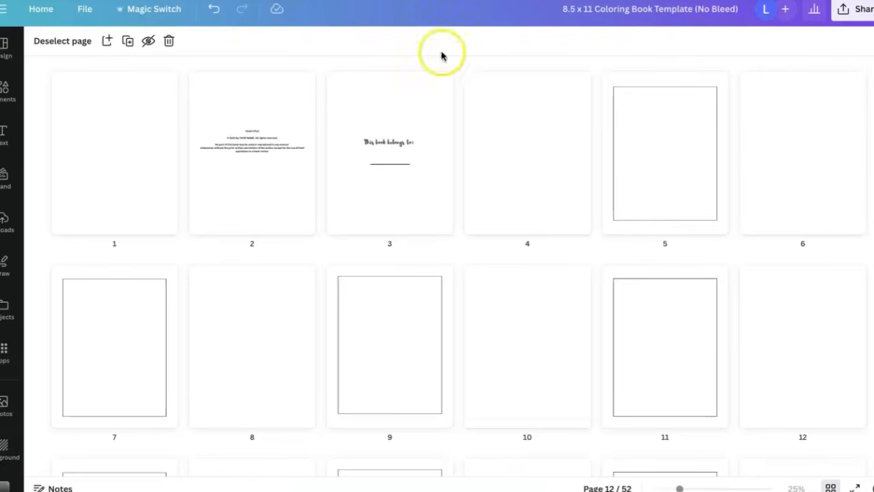
# Look through all pages of the 8.5 x 11 no-bleed coloring book template and examine the copyright page's title text.
pyautogui.scroll(-3, 864, 137)
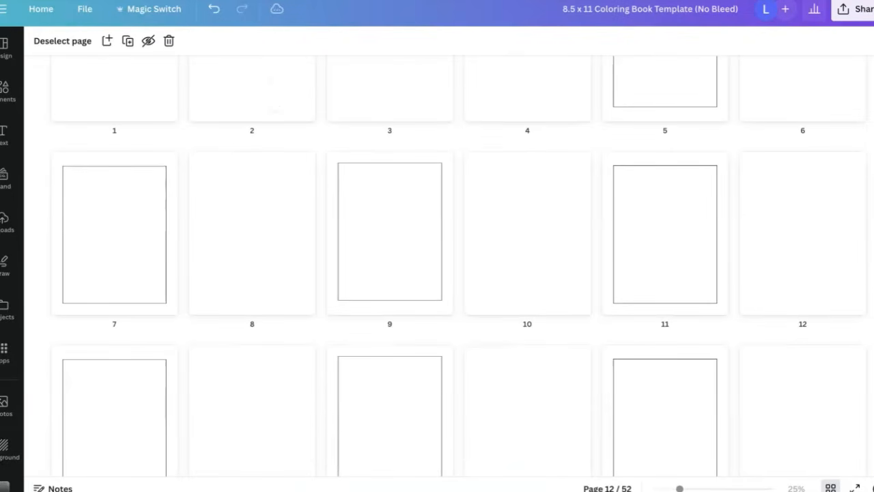
pyautogui.scroll(-15, 819, 341)
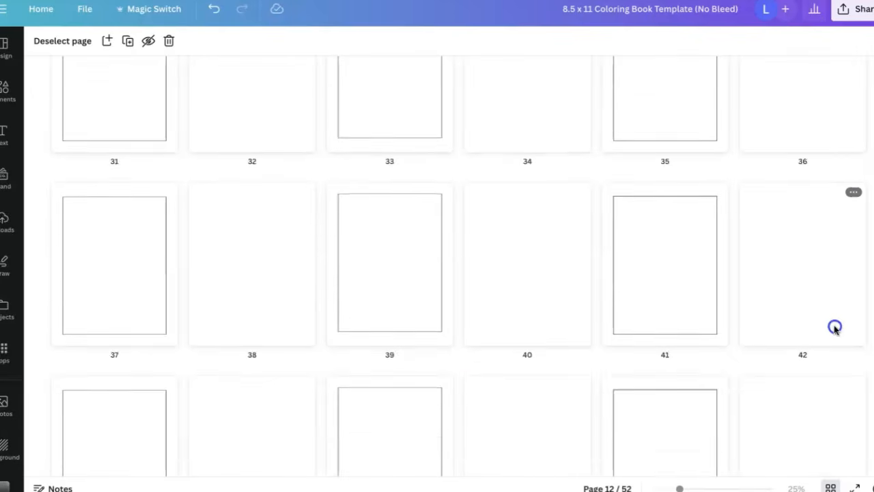
pyautogui.scroll(-4, 797, 382)
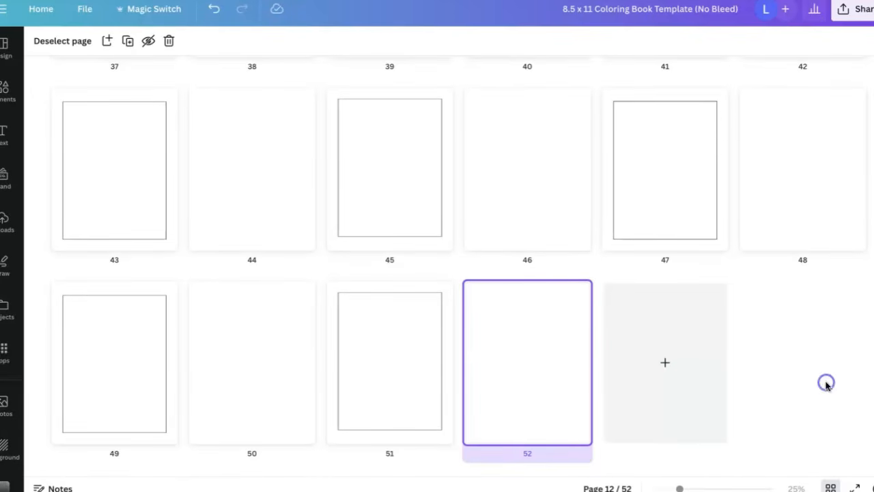
pyautogui.scroll(12, 825, 384)
pyautogui.scroll(3, 873, 172)
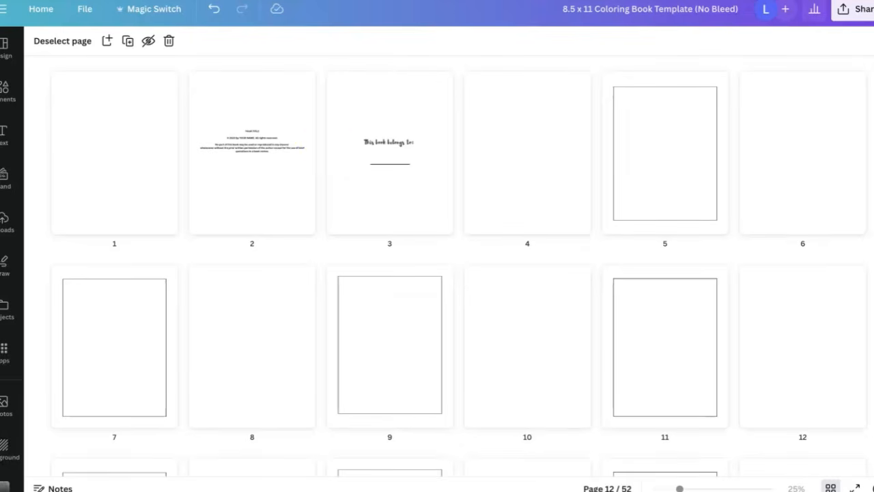
pyautogui.doubleClick(243, 156)
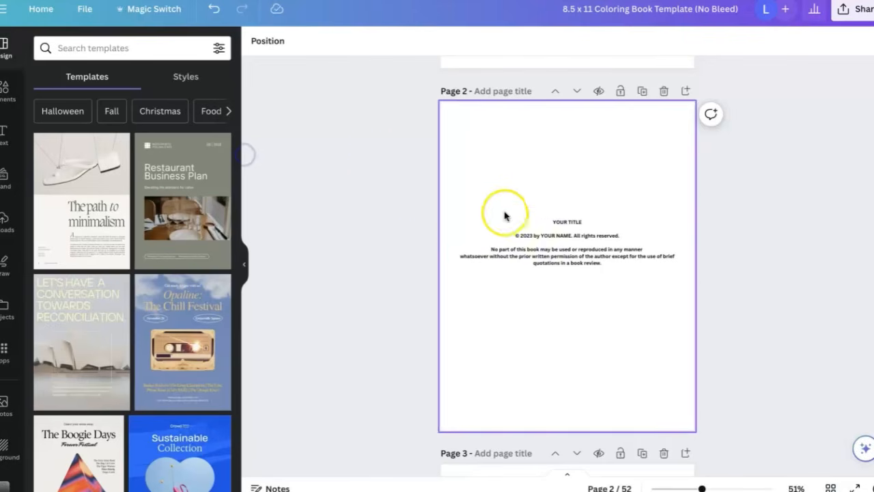
pyautogui.click(568, 221)
pyautogui.doubleClick(568, 222)
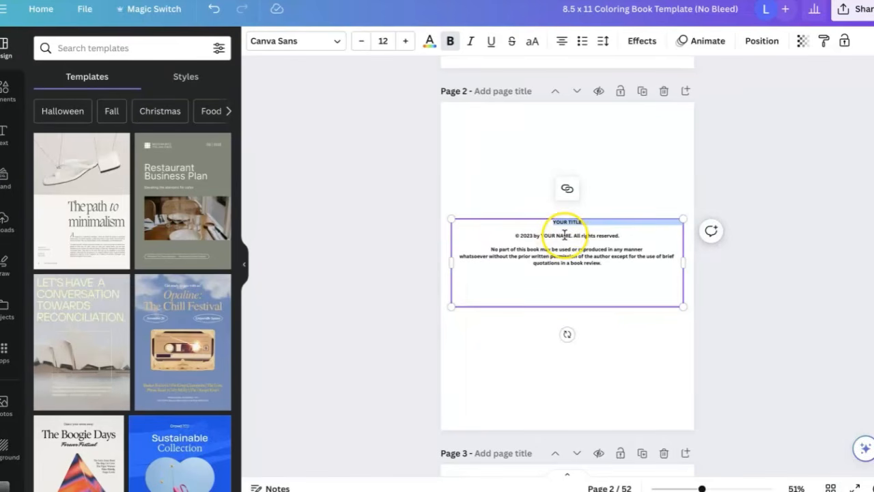
pyautogui.click(796, 266)
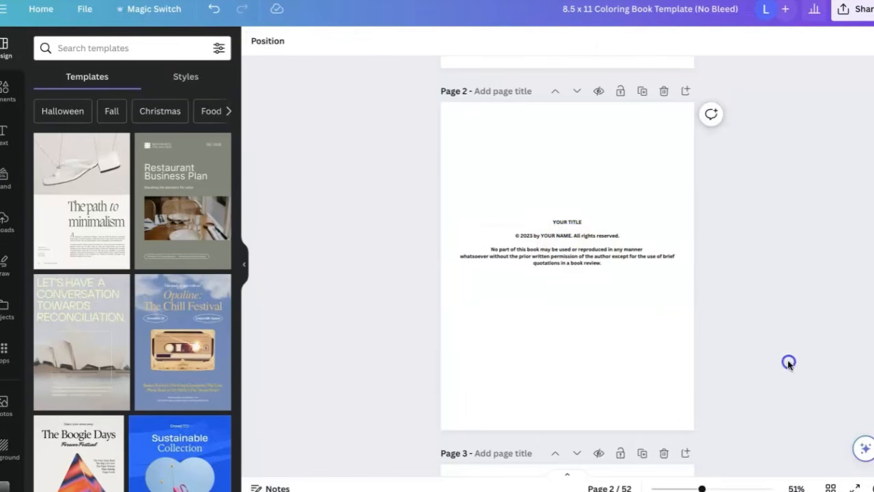
# Change the font of the "This book belongs to:" text on page 3 to Libre Baskerville.
pyautogui.scroll(-2, 788, 362)
pyautogui.scroll(-5, 788, 364)
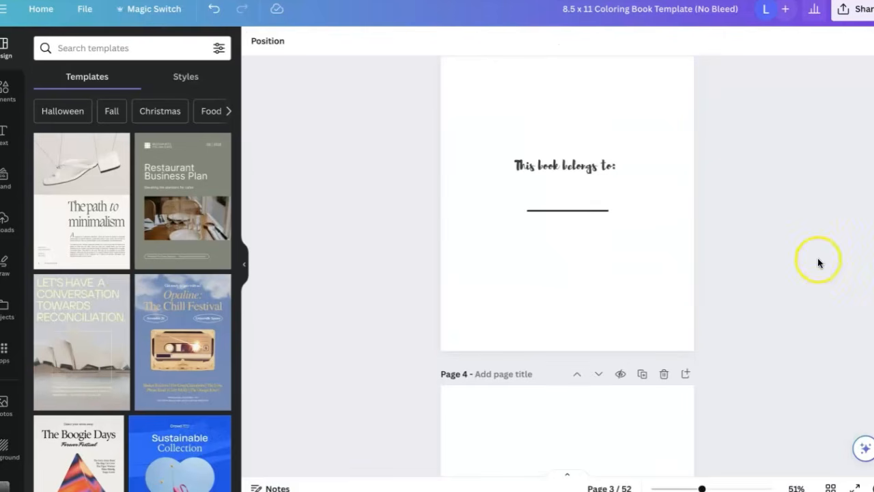
pyautogui.click(600, 165)
pyautogui.click(281, 40)
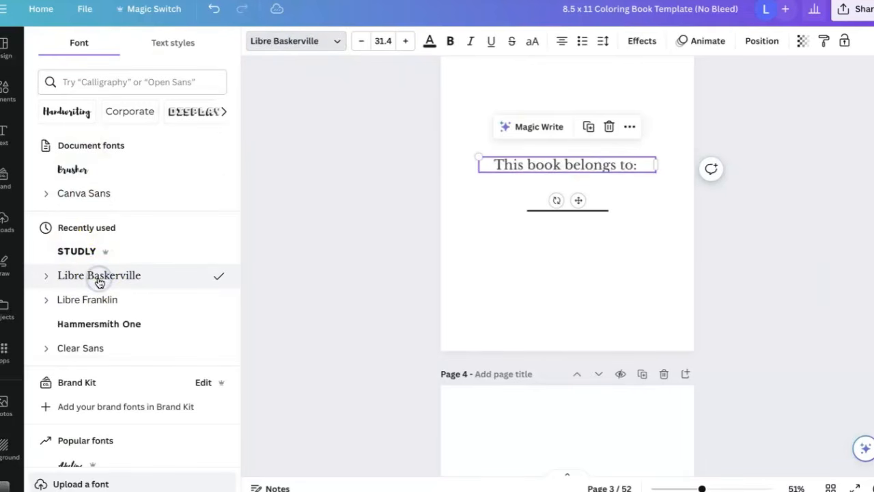
pyautogui.click(790, 201)
# Place the uploaded line drawing of the smiling woman with hoop earrings on page 5 and enlarge it to fill the frame.
pyautogui.scroll(-5, 792, 205)
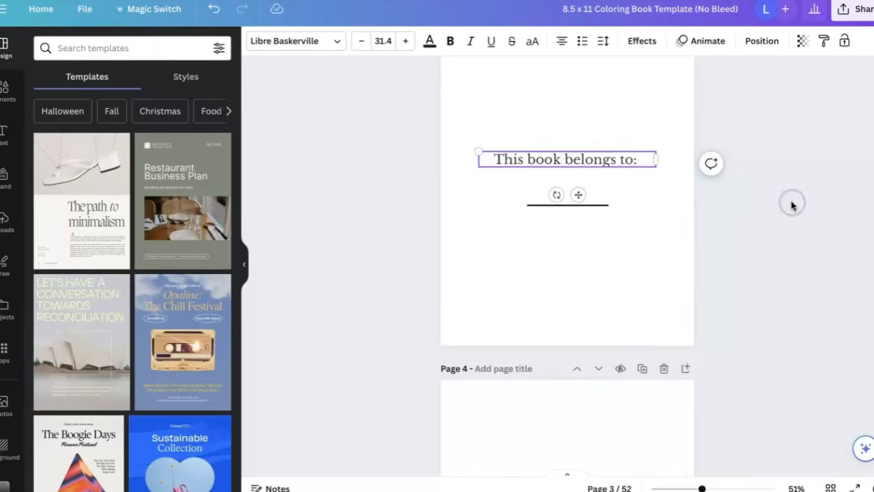
pyautogui.scroll(-5, 792, 205)
pyautogui.click(585, 201)
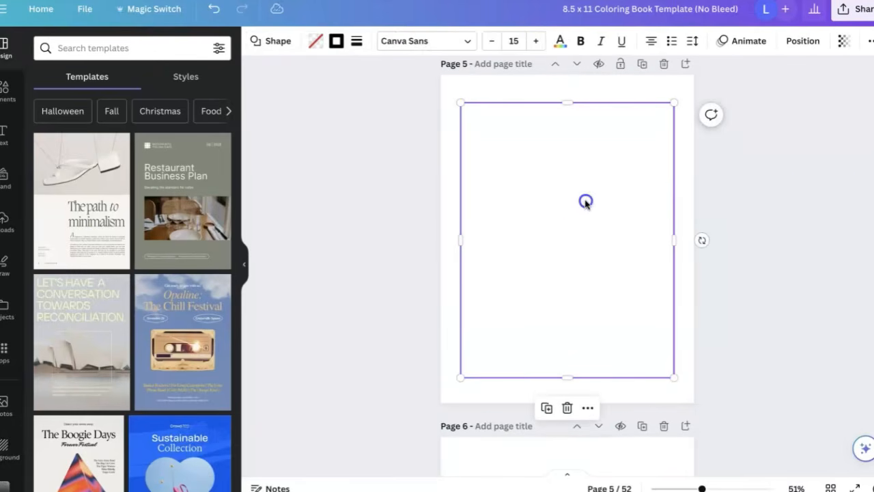
pyautogui.click(6, 219)
pyautogui.click(158, 376)
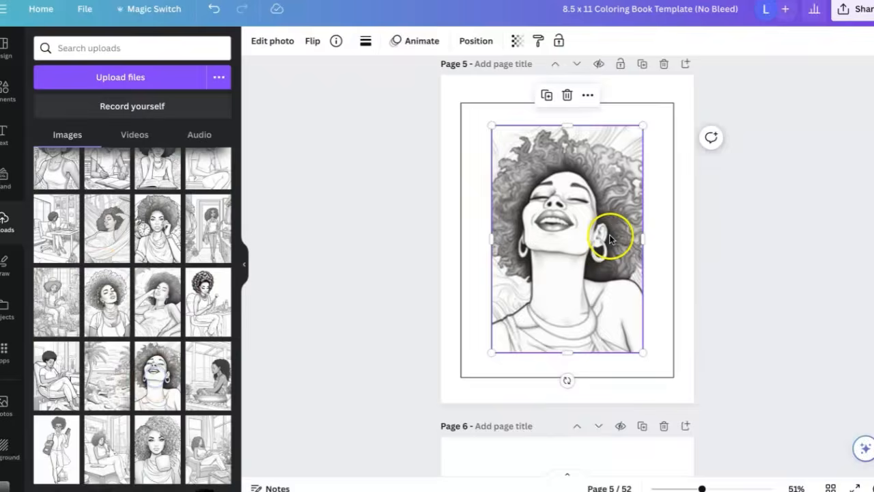
pyautogui.moveTo(622, 239); pyautogui.dragTo(591, 216)
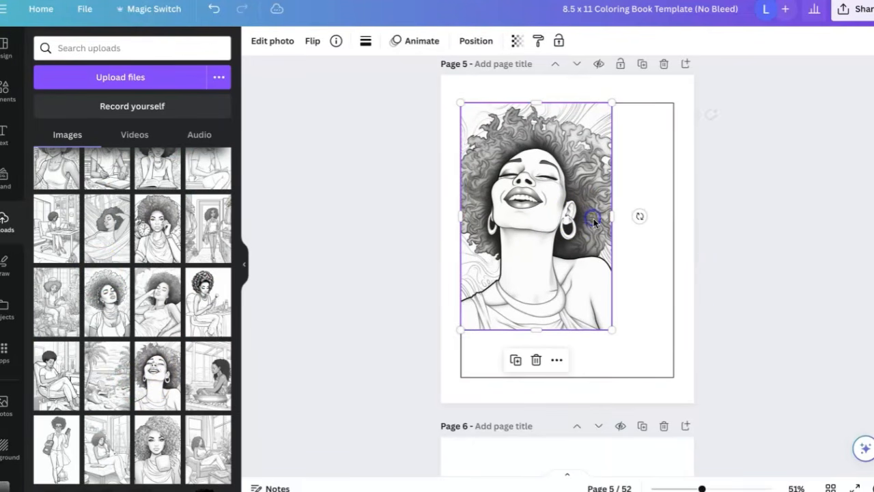
pyautogui.moveTo(612, 330); pyautogui.dragTo(687, 351)
pyautogui.moveTo(645, 241); pyautogui.dragTo(671, 240)
# Switch to the Book Bag University website and open its Done For You section.
pyautogui.click(544, 52)
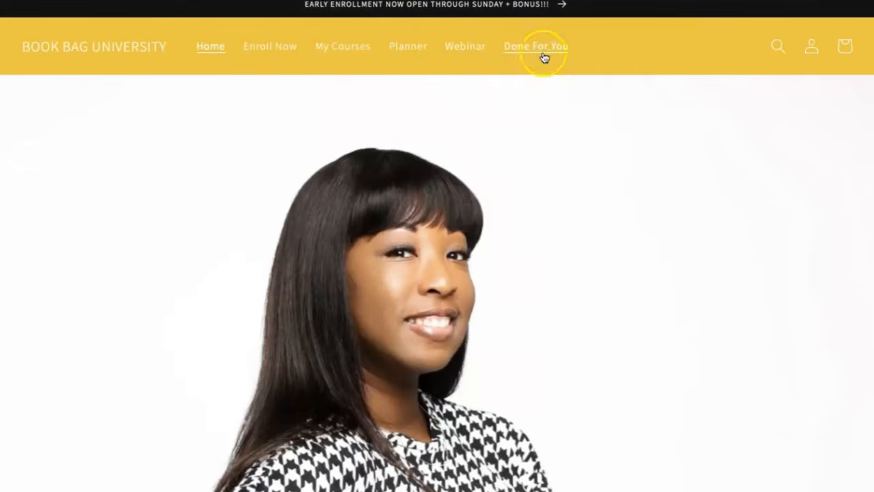
pyautogui.click(544, 55)
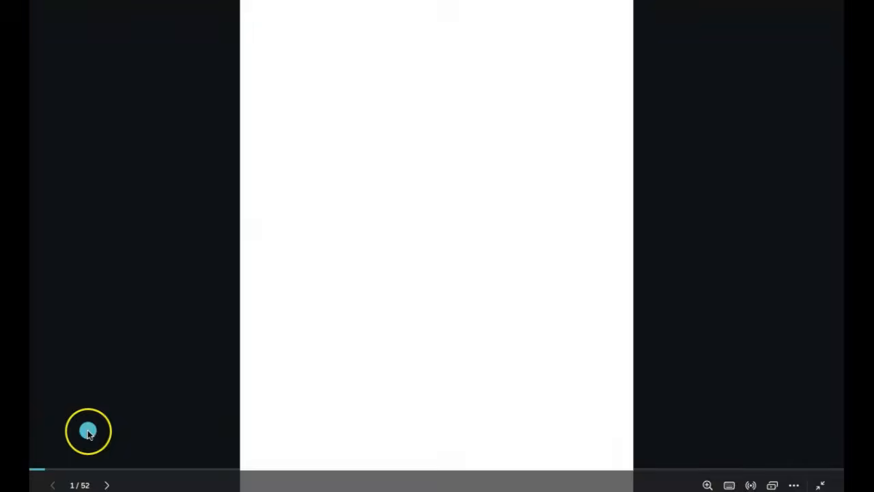
# Page forward through the full-screen presentation of the coloring book template to review its opening pages.
pyautogui.click(88, 432)
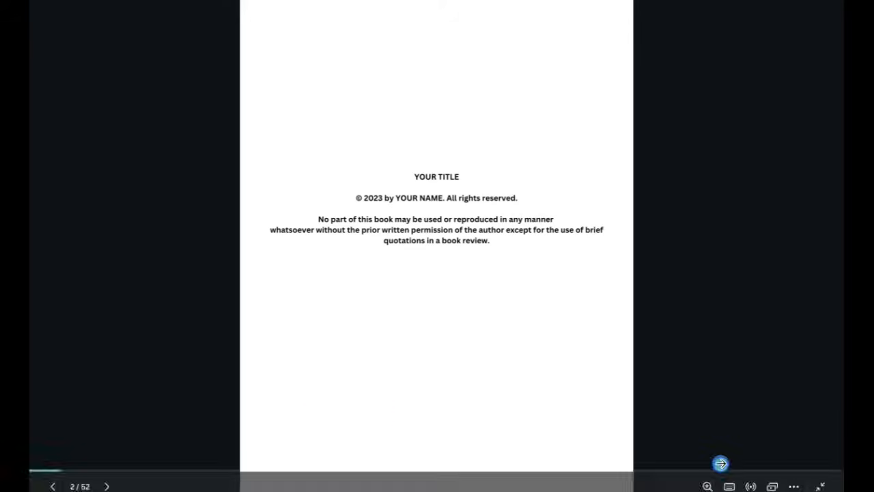
pyautogui.click(721, 463)
pyautogui.click(721, 464)
pyautogui.click(720, 463)
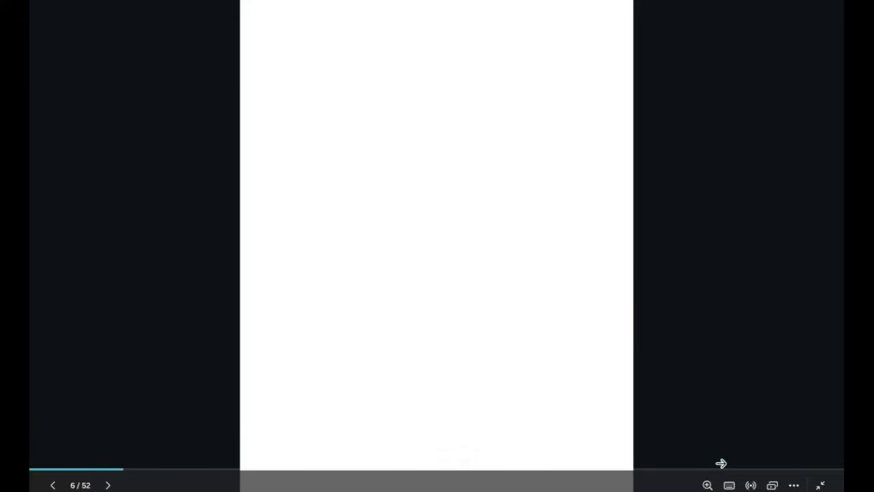
pyautogui.click(722, 463)
pyautogui.click(721, 463)
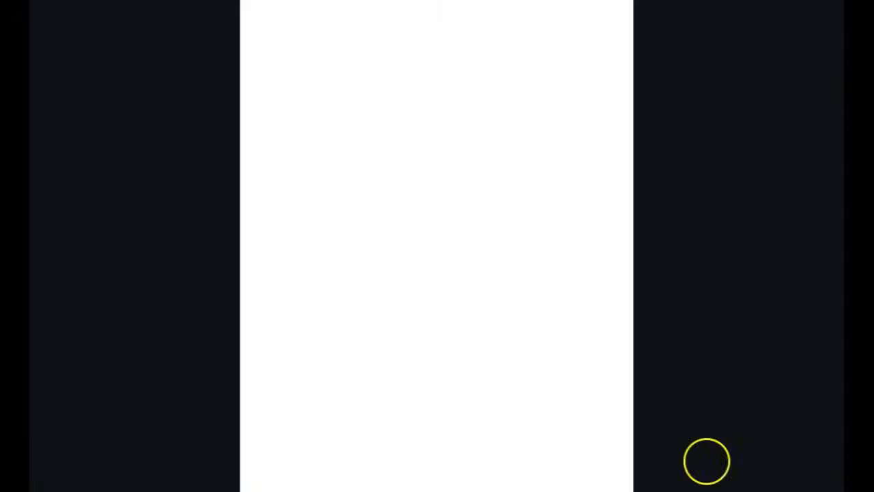